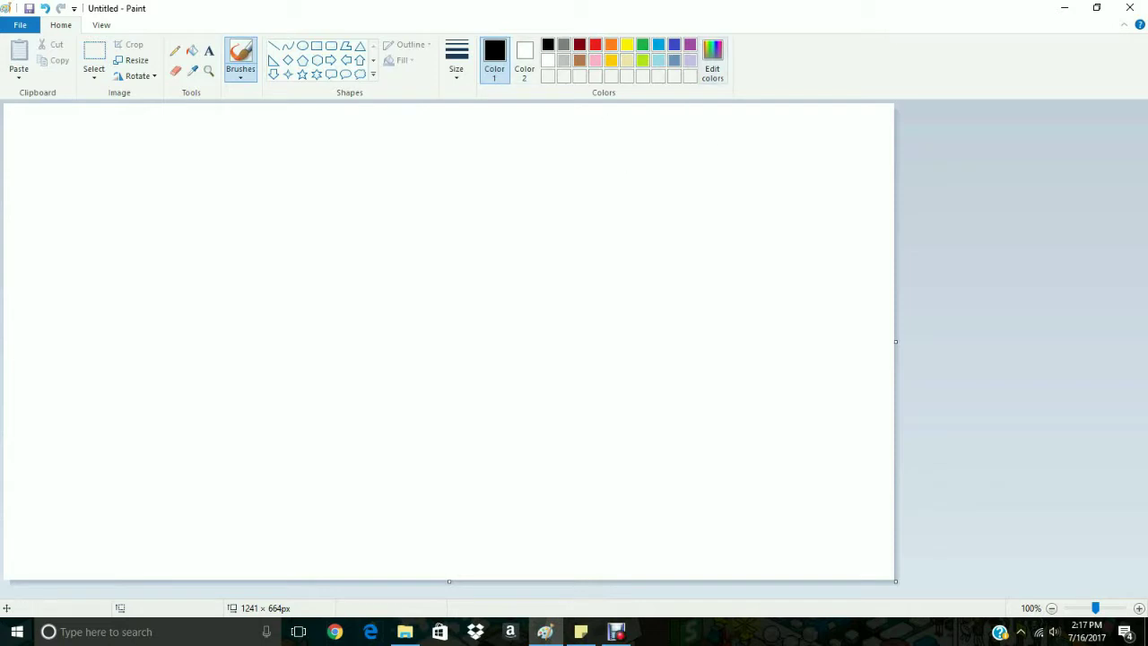
Mix a custom medium green of about hue 63 and saturation 117, and fill the whole canvas with it.
click(712, 59)
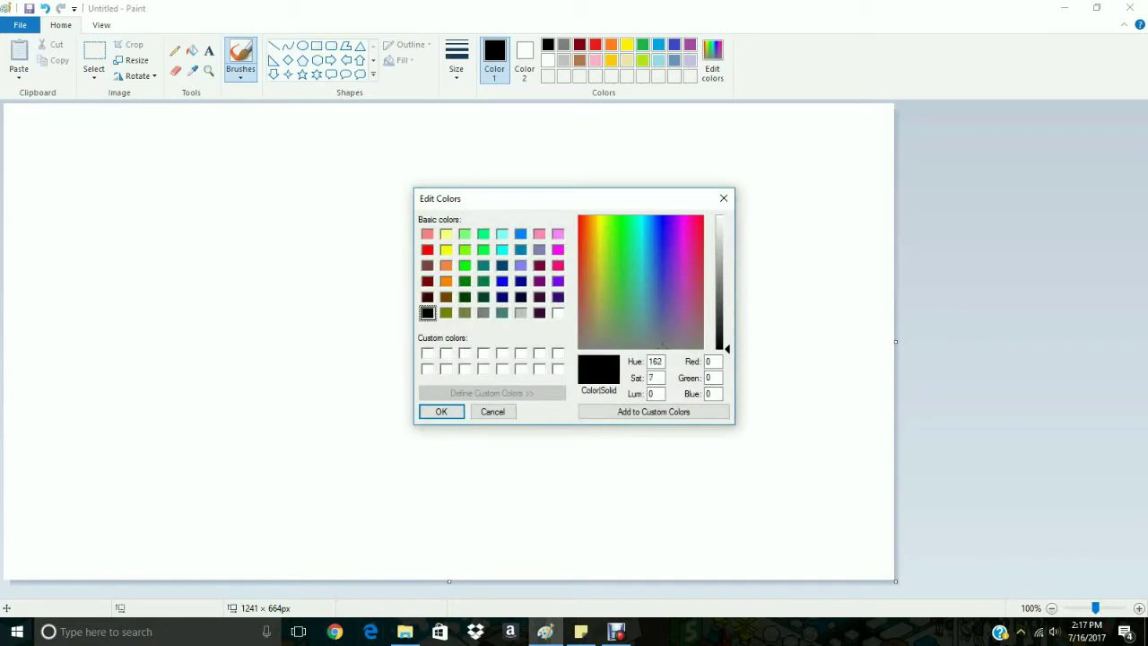
drag(663, 345, 618, 278)
drag(623, 278, 620, 280)
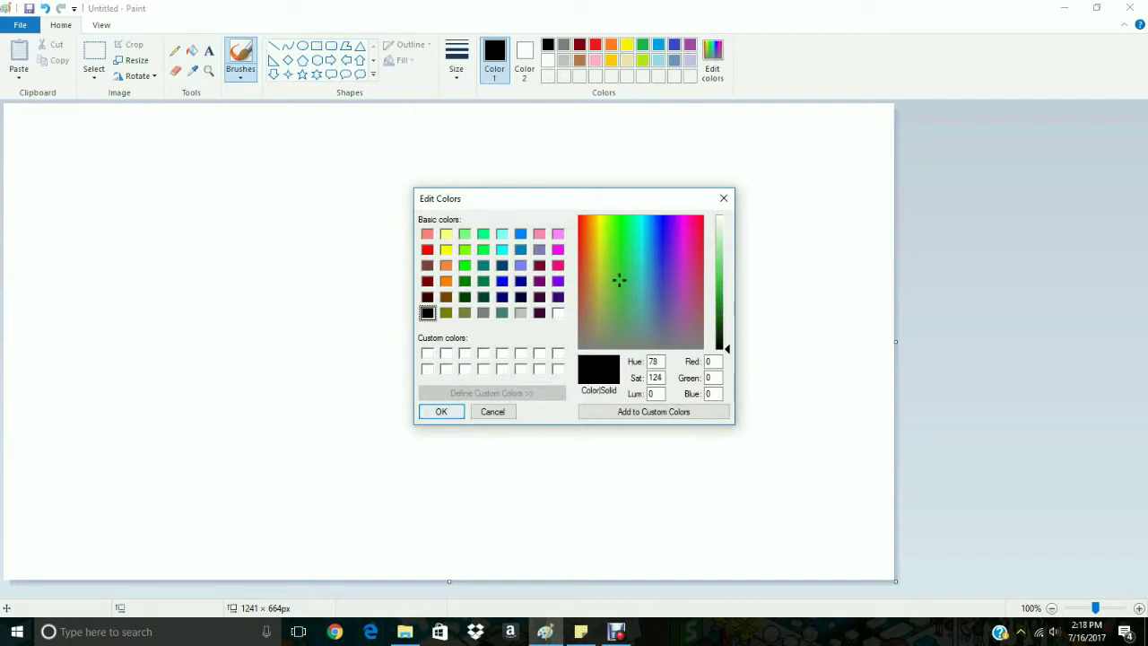
key(Return)
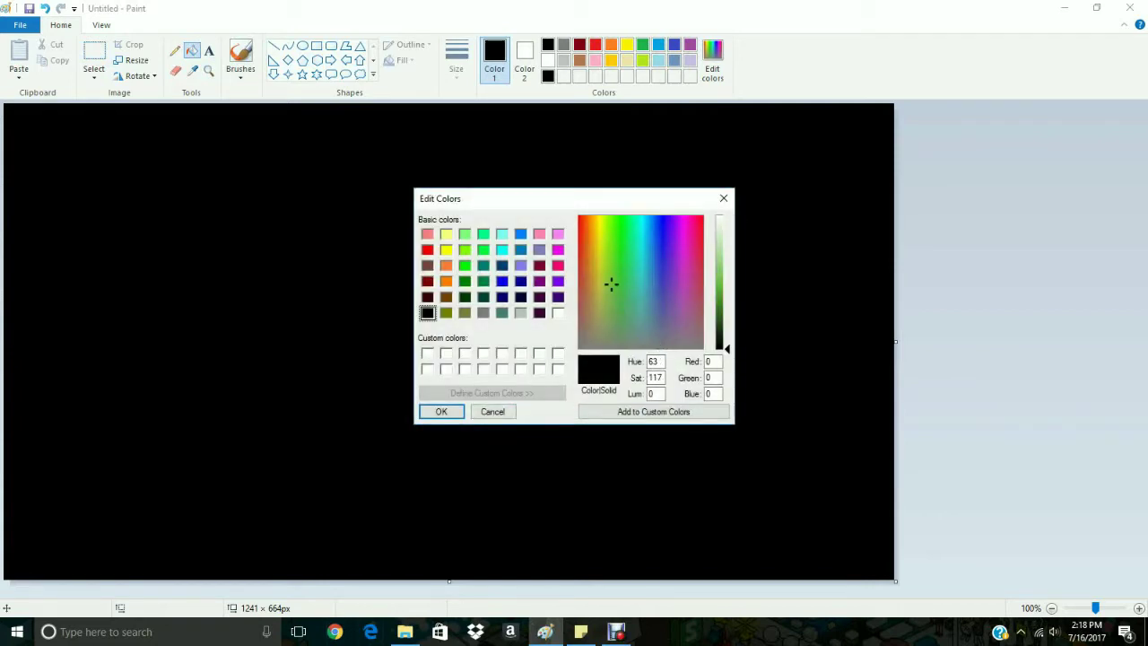
drag(727, 349, 719, 285)
click(442, 411)
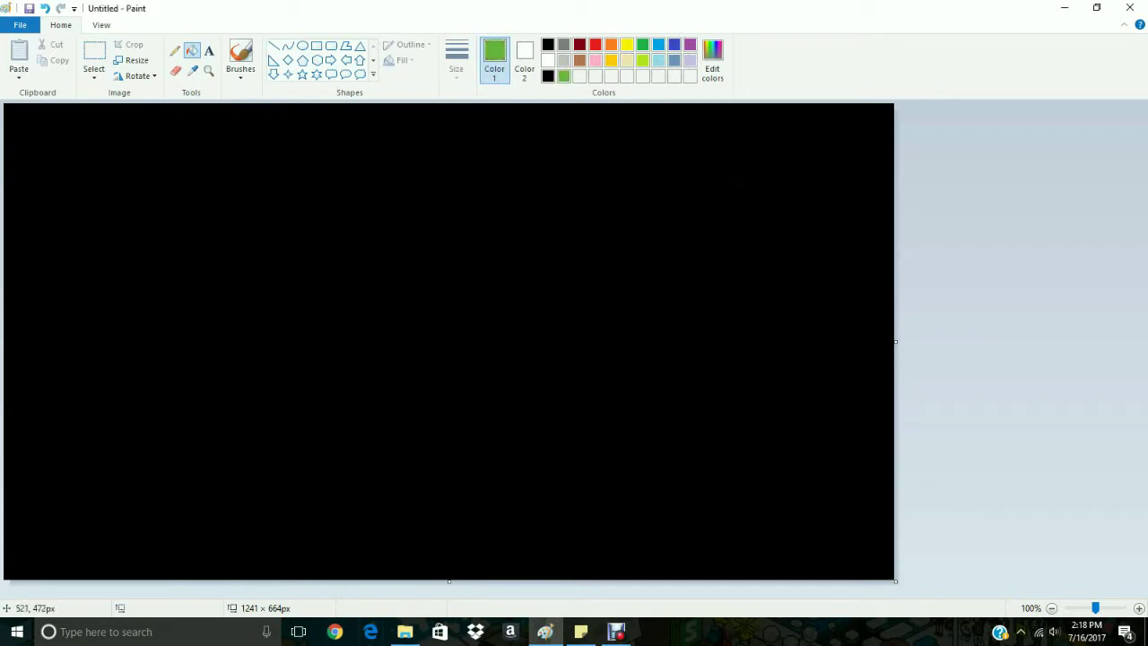
click(299, 228)
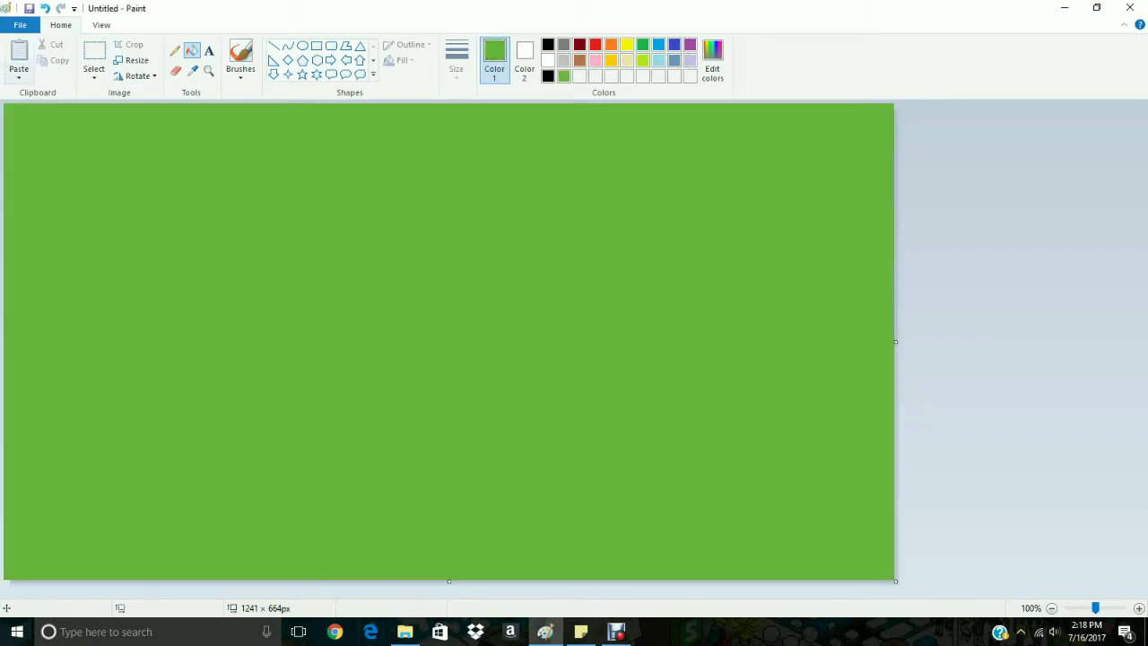
Paste the dinosaur picture from file onto the green canvas.
click(18, 77)
click(40, 110)
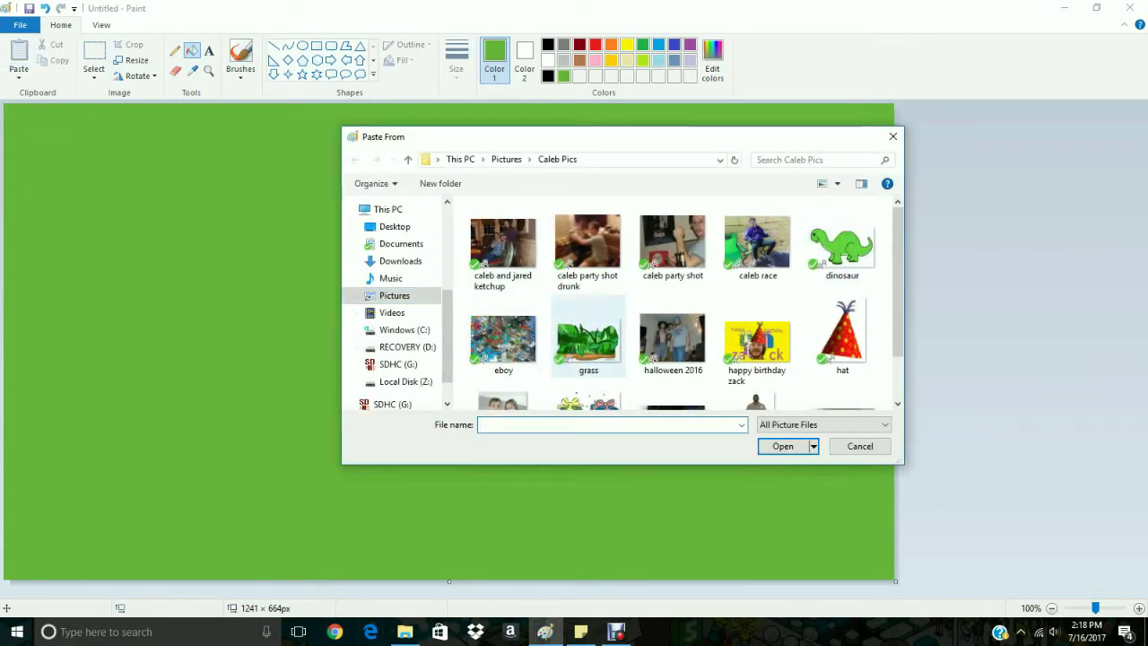
double_click(841, 243)
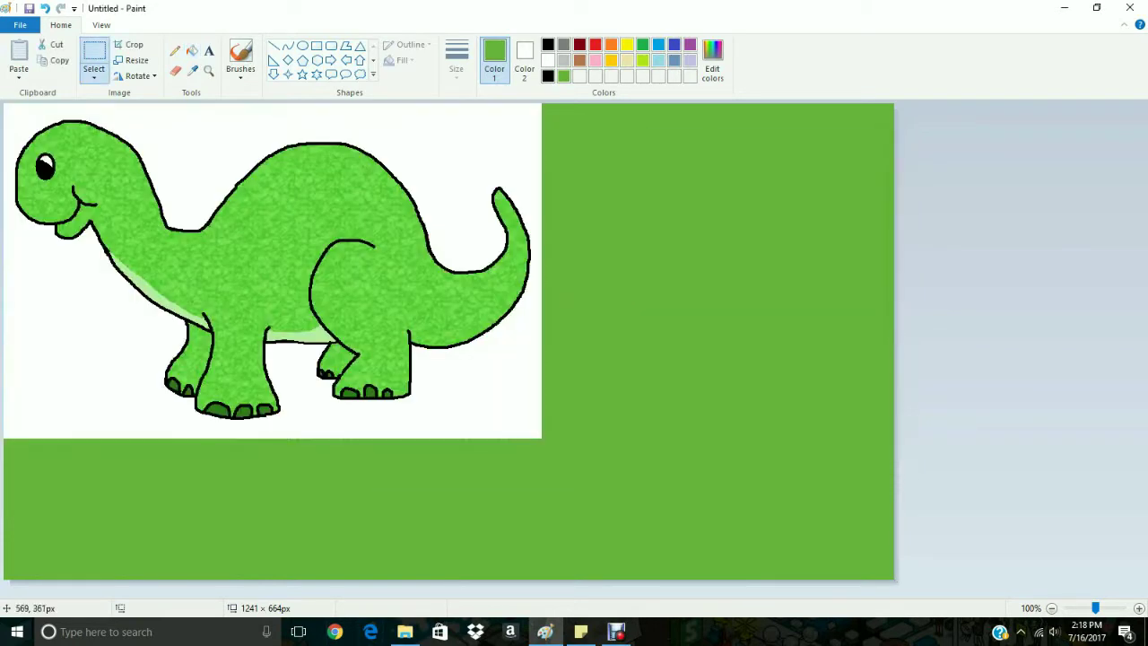
Make the pasted dinosaur's white background transparent and move the dinosaur toward the middle of the green canvas.
drag(413, 343, 507, 434)
click(93, 74)
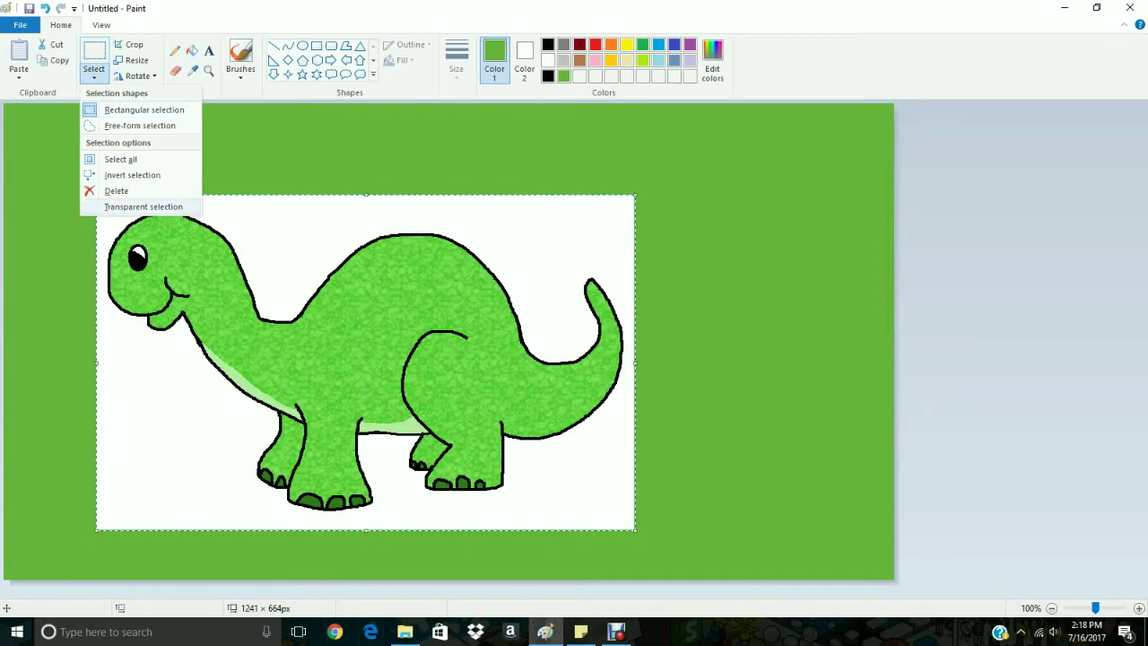
click(144, 207)
drag(329, 337, 407, 327)
right_click(391, 302)
key(Escape)
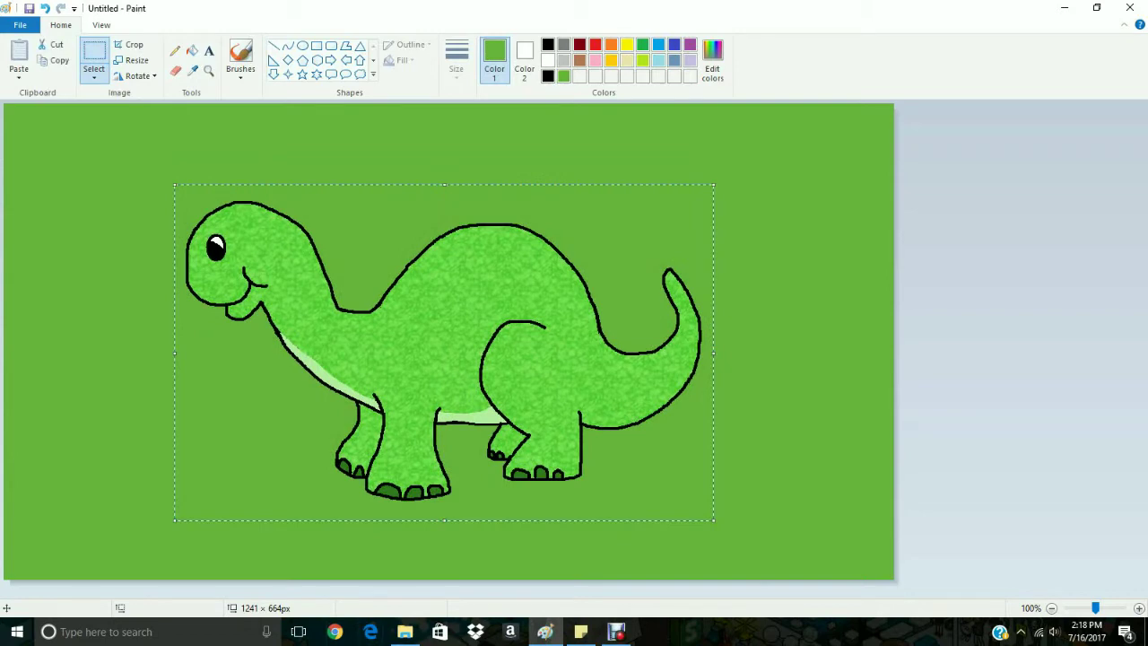
Shrink the dinosaur to about 679 × 427 px, centre it on the green background and deselect it.
drag(714, 185, 662, 214)
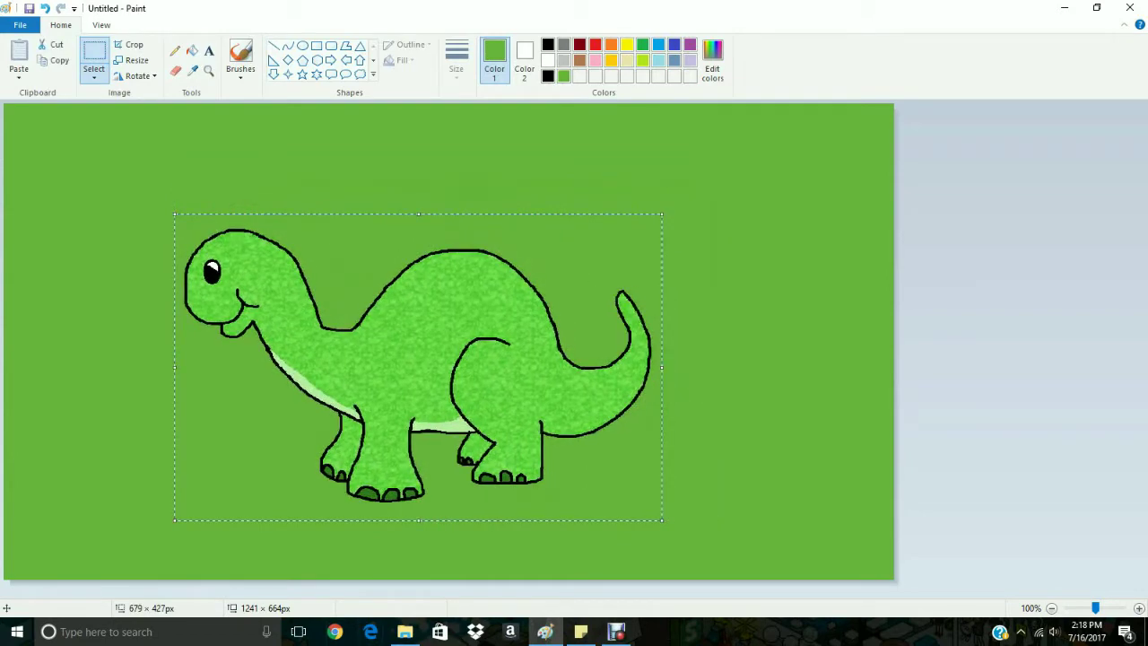
drag(495, 303, 533, 274)
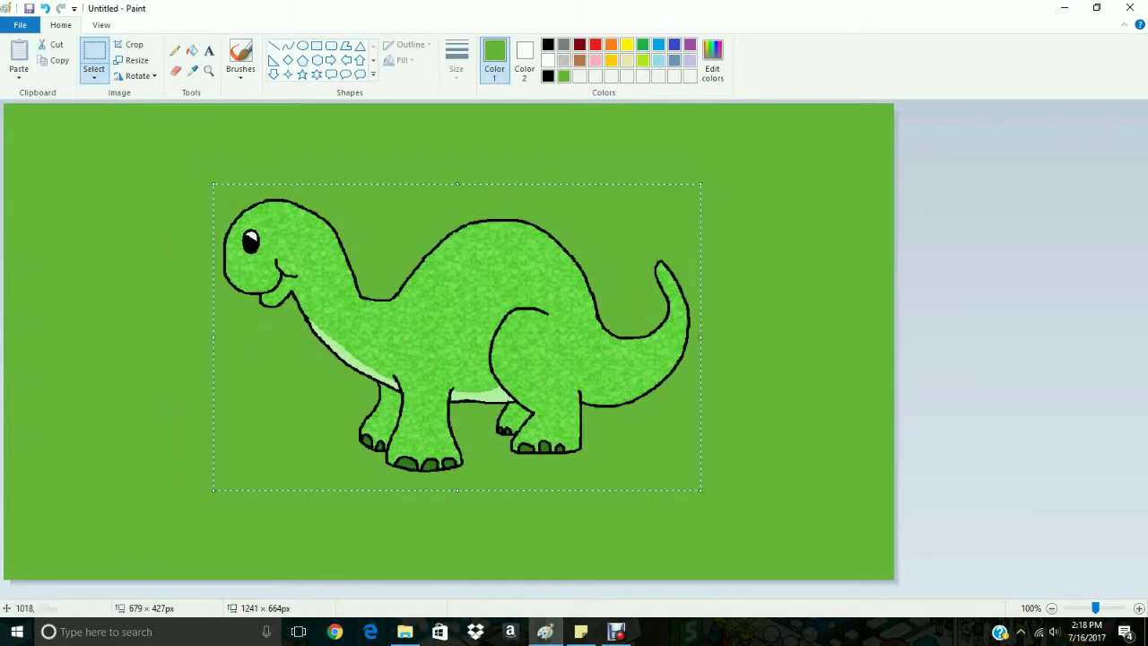
click(792, 280)
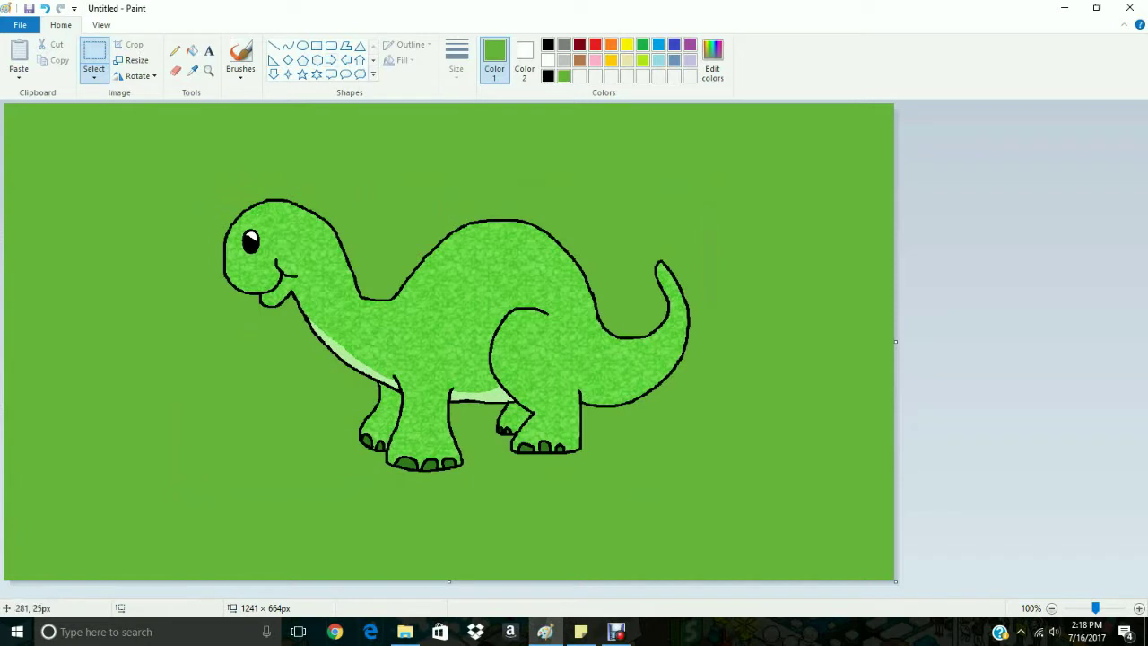
Paste the photo of the man and woman from file and enlarge the canvas to about 2394 × 1260 px, placing the photo at its right edge.
click(19, 71)
click(36, 109)
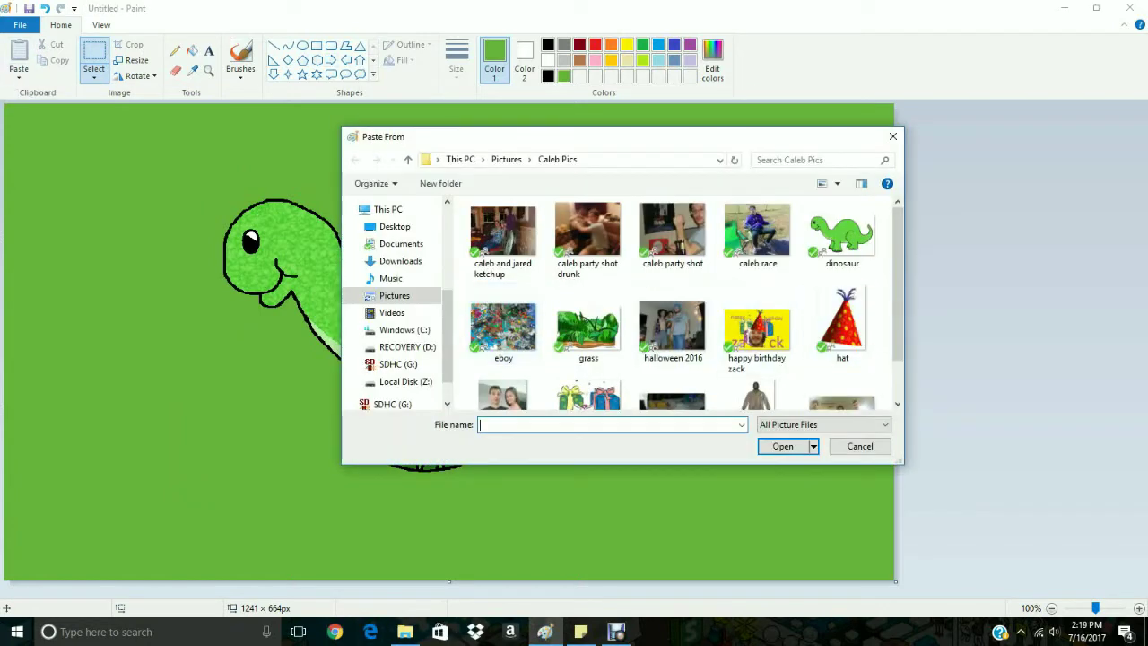
scroll(588, 358, down, 1)
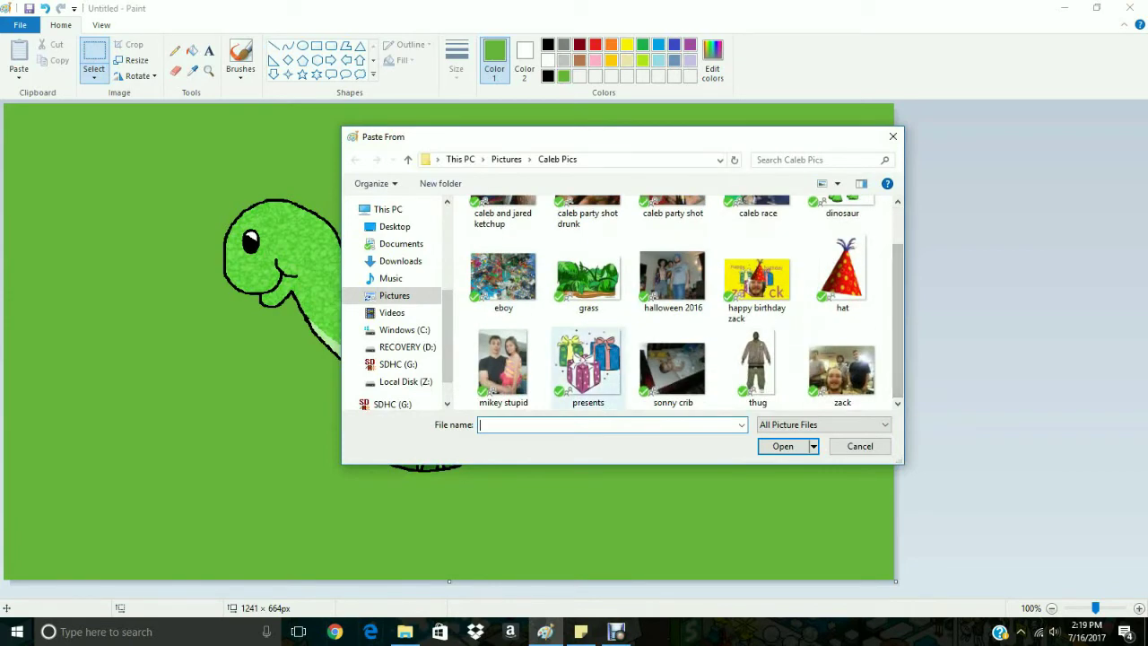
double_click(503, 363)
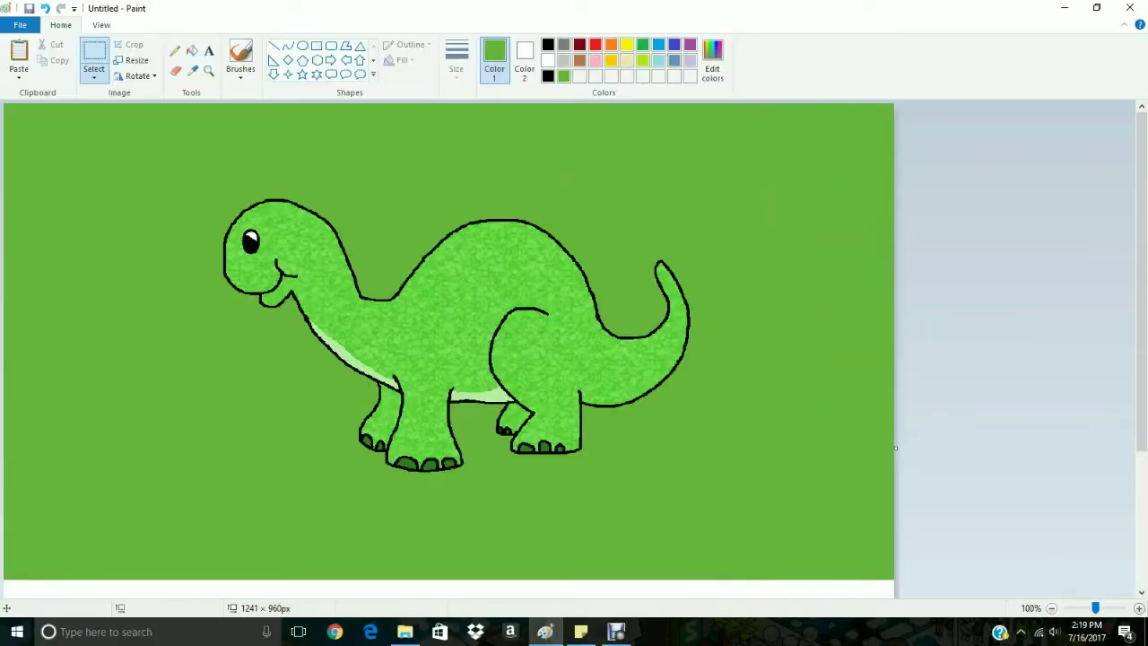
click(1051, 608)
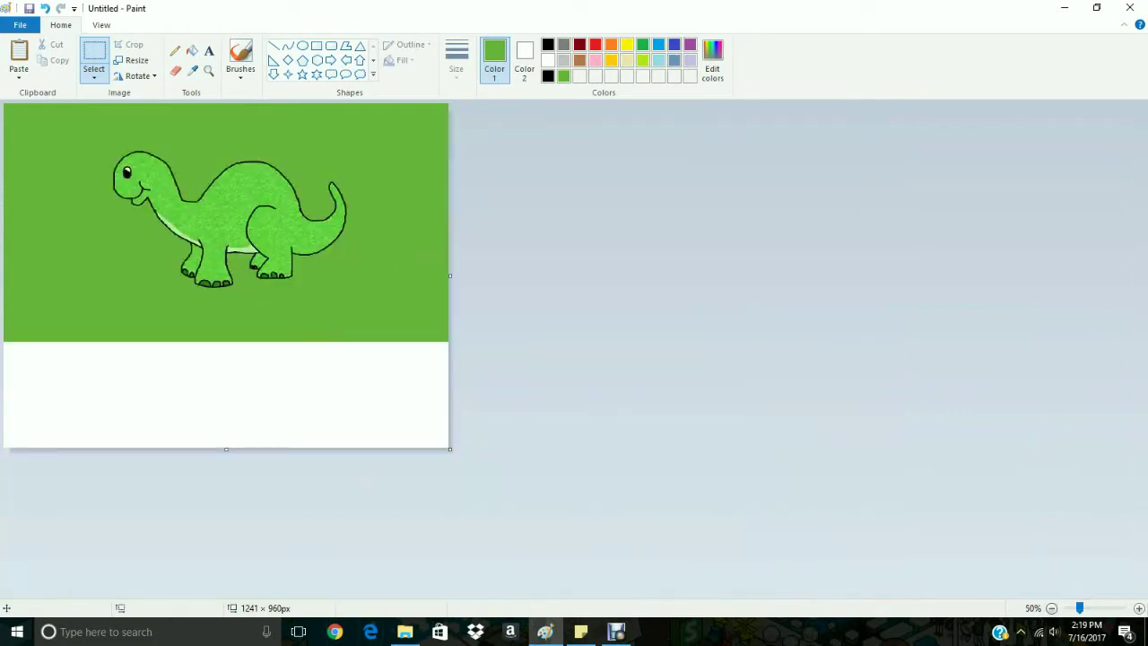
drag(449, 448, 863, 556)
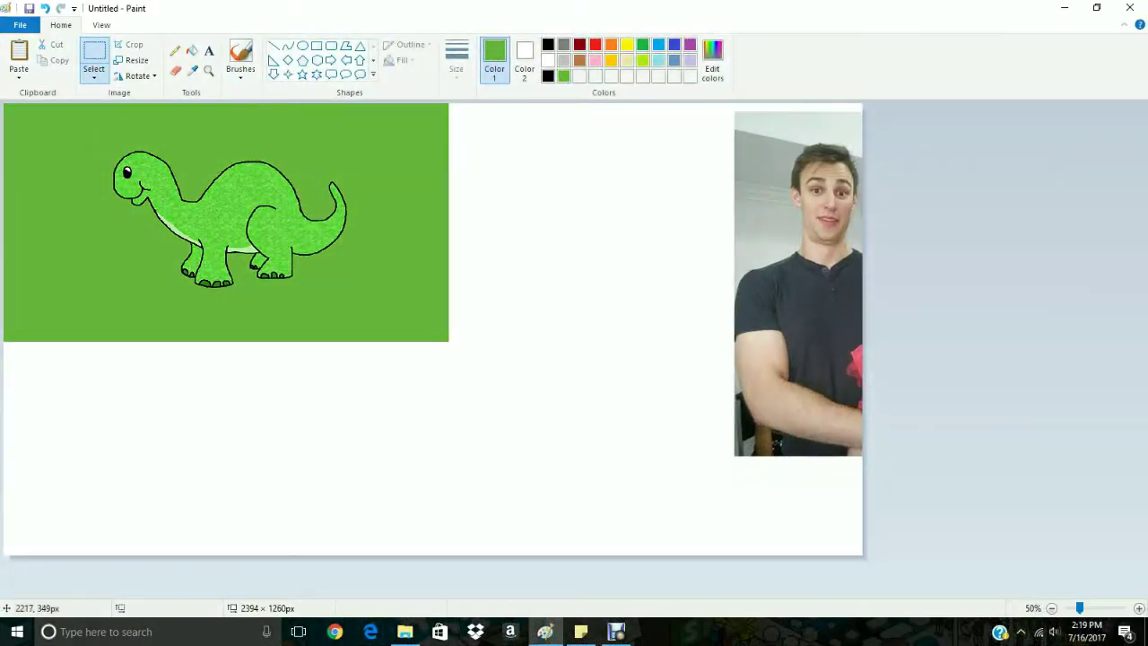
Outline the man's head in the photo with a free-form selection and move the cutout over the dinosaur's head.
click(240, 71)
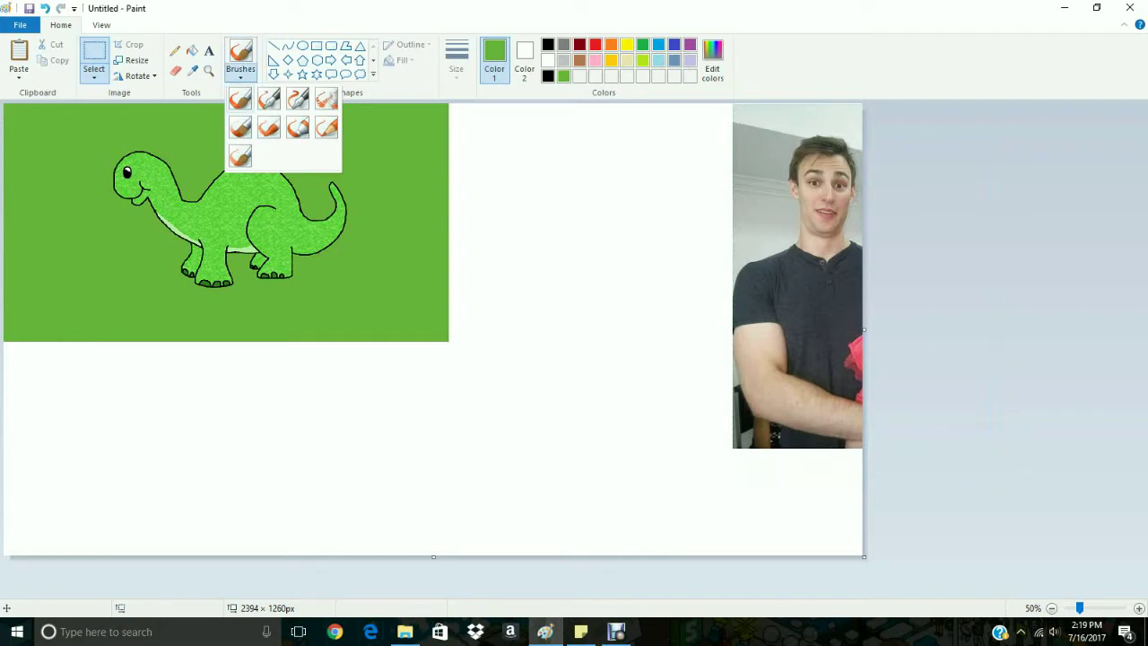
click(93, 77)
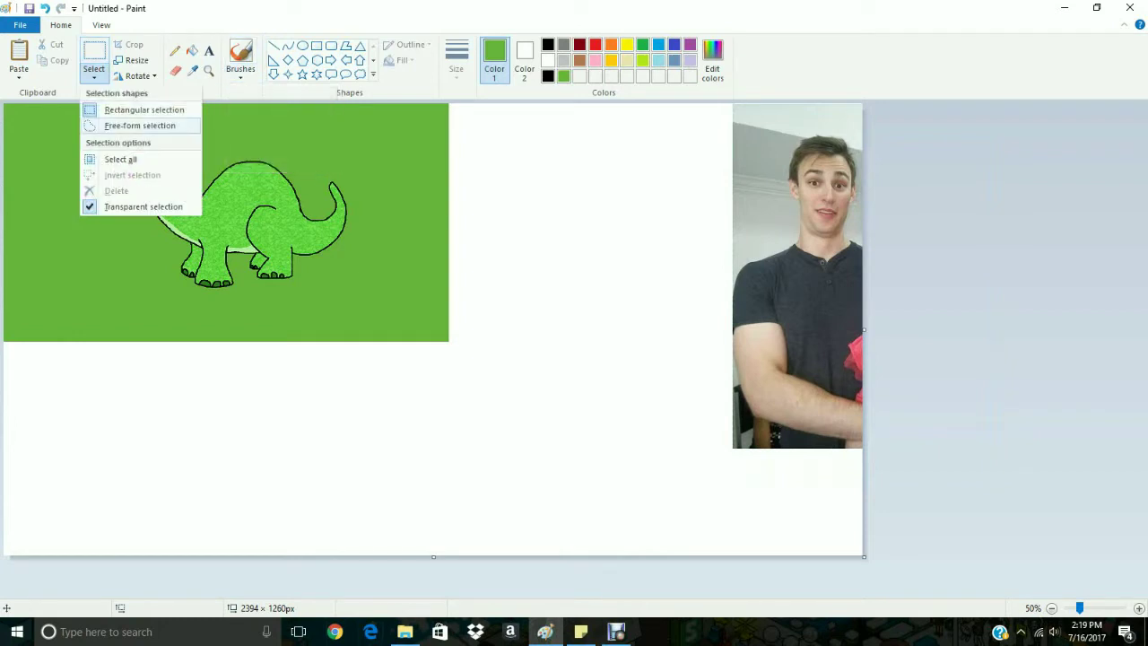
click(139, 125)
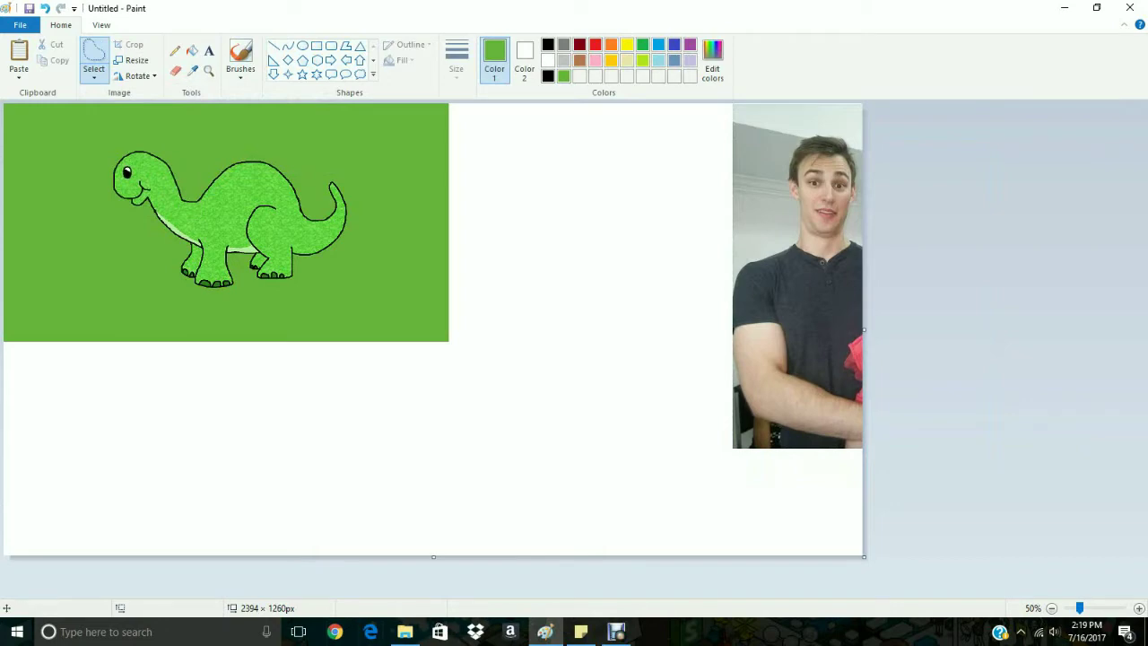
click(1139, 608)
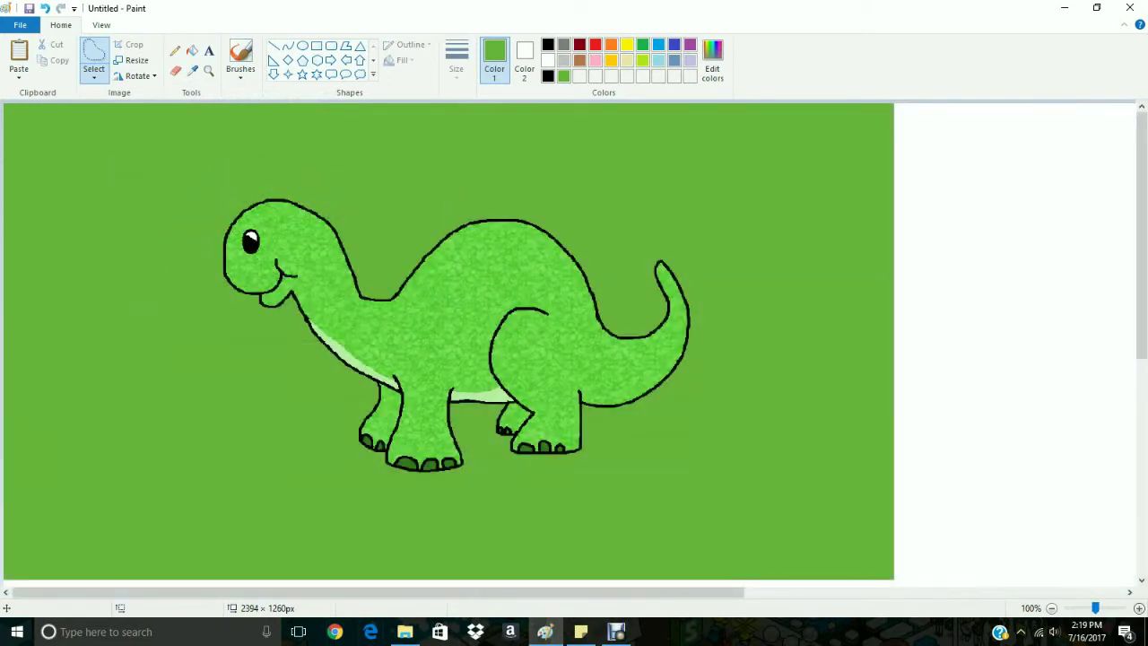
drag(538, 592, 923, 592)
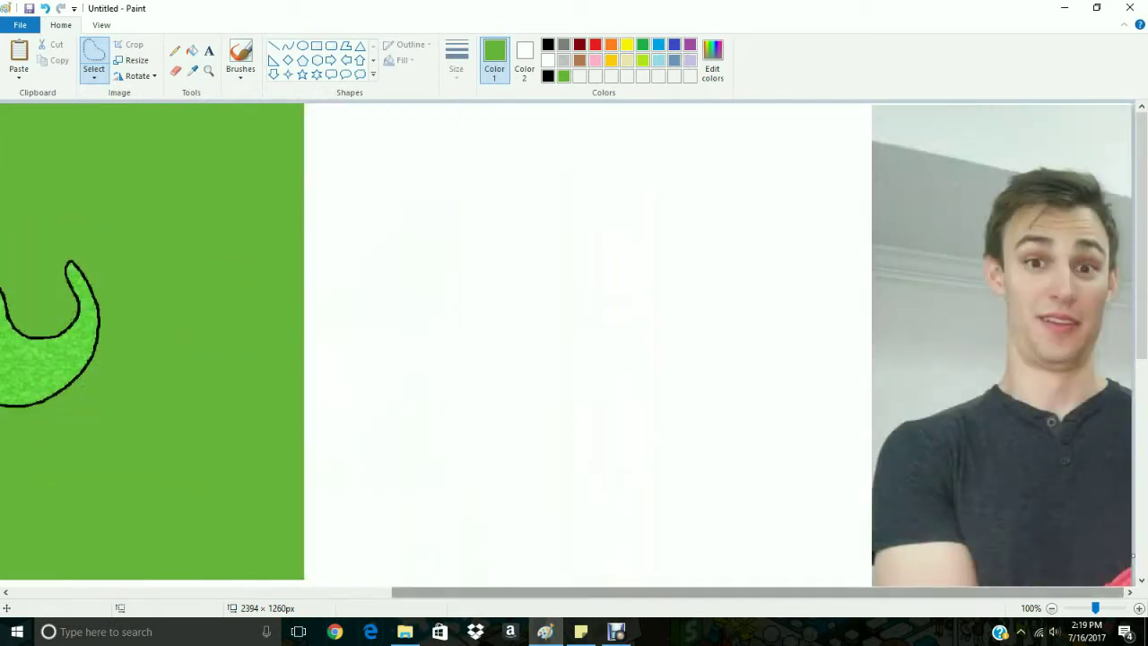
mouse_move(1098, 371)
mouse_down()
mouse_move(1087, 363)
mouse_move(1116, 291)
mouse_up()
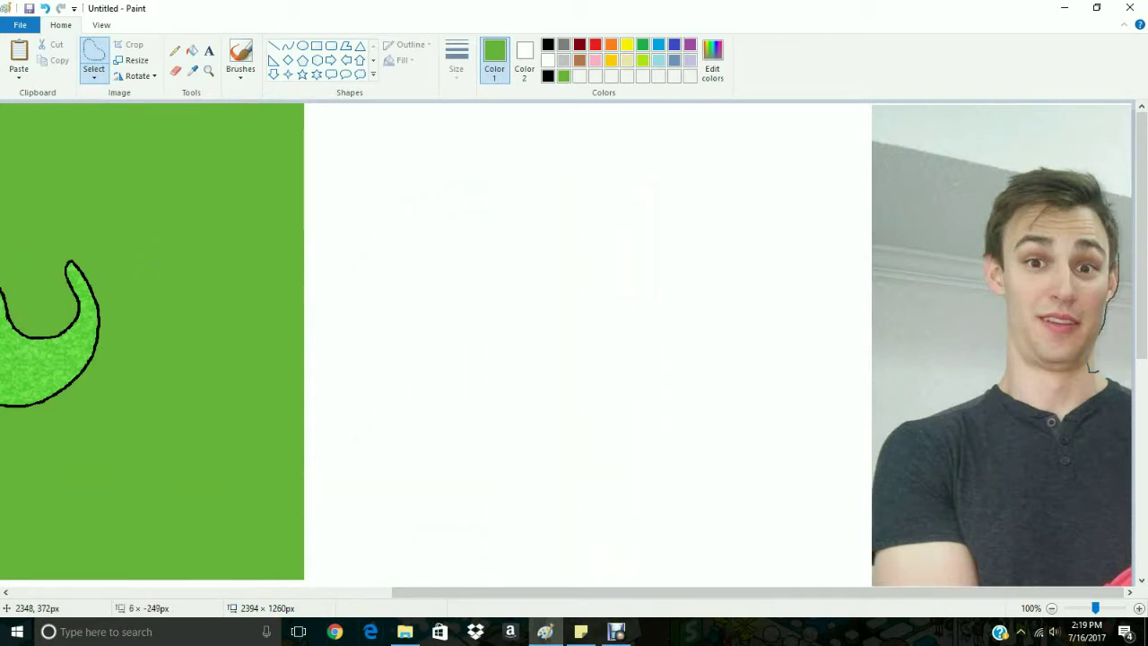
drag(1091, 219, 1090, 208)
drag(1044, 170, 1025, 174)
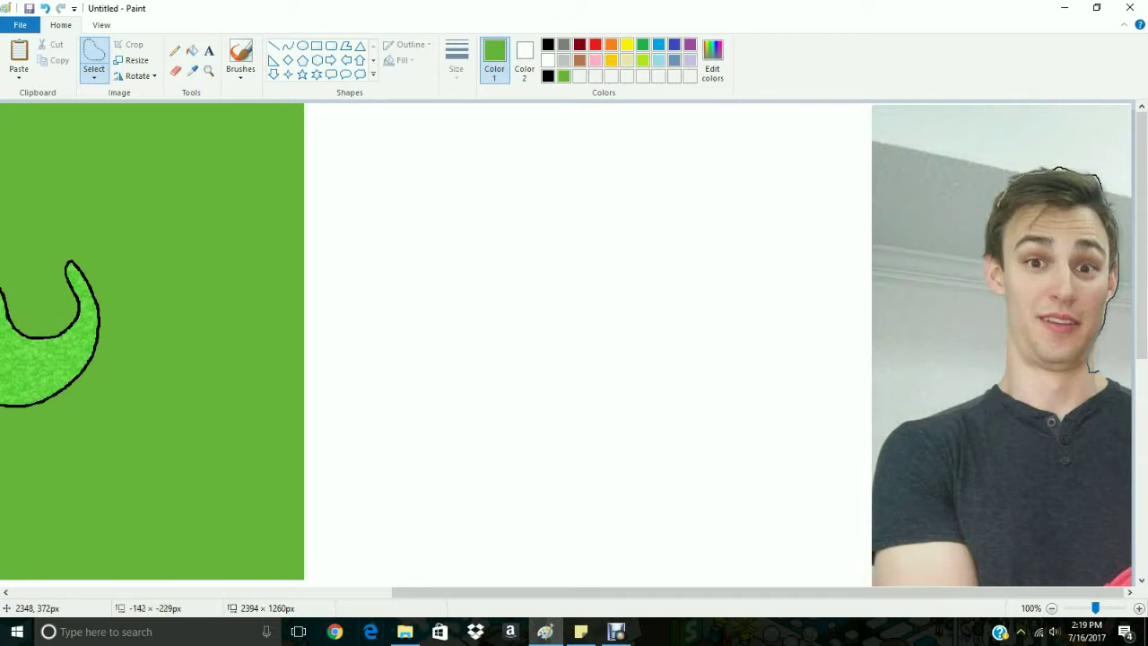
drag(994, 219, 982, 254)
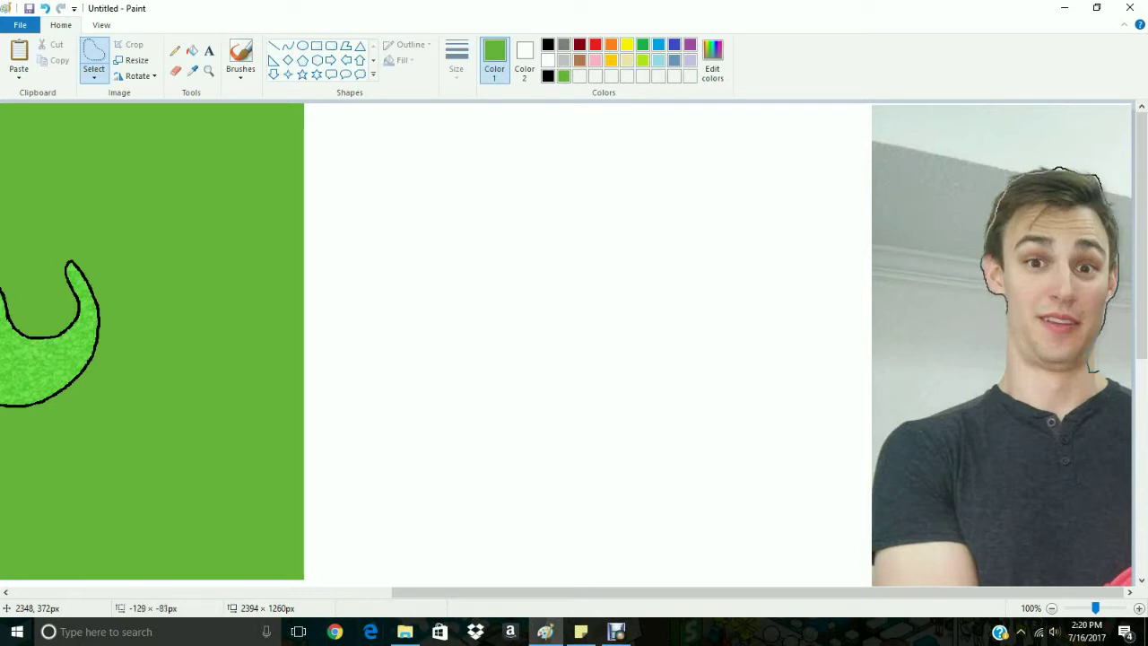
mouse_move(1005, 309)
mouse_down()
mouse_move(1010, 363)
mouse_move(1056, 378)
mouse_move(1103, 366)
mouse_move(823, 341)
mouse_move(164, 381)
mouse_up()
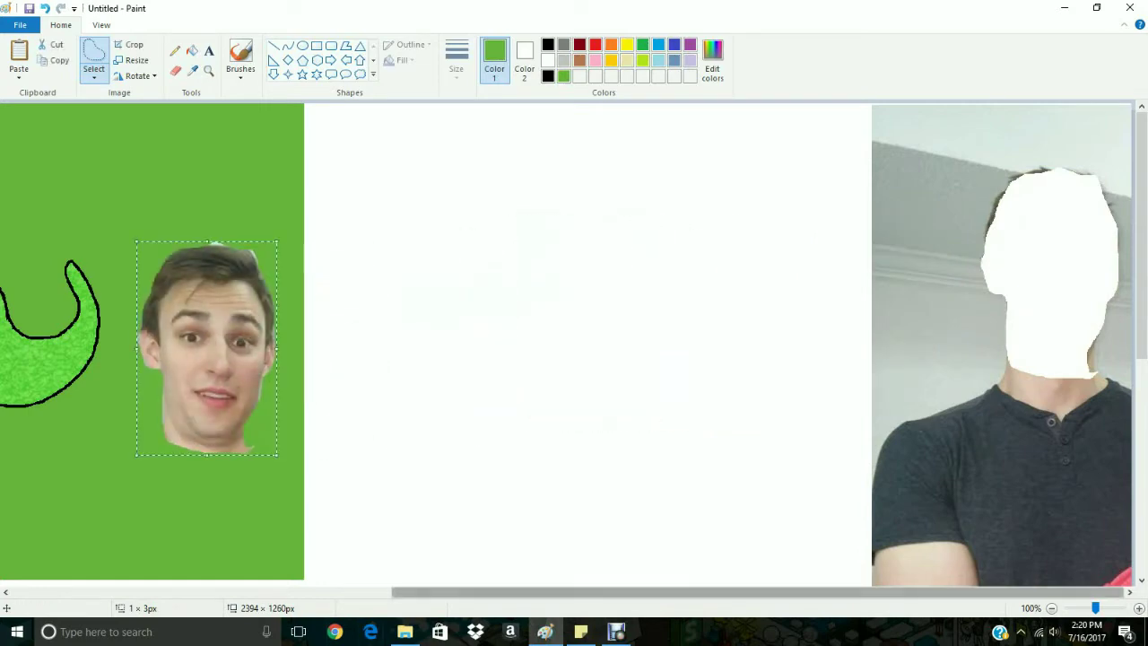
drag(564, 592, 216, 591)
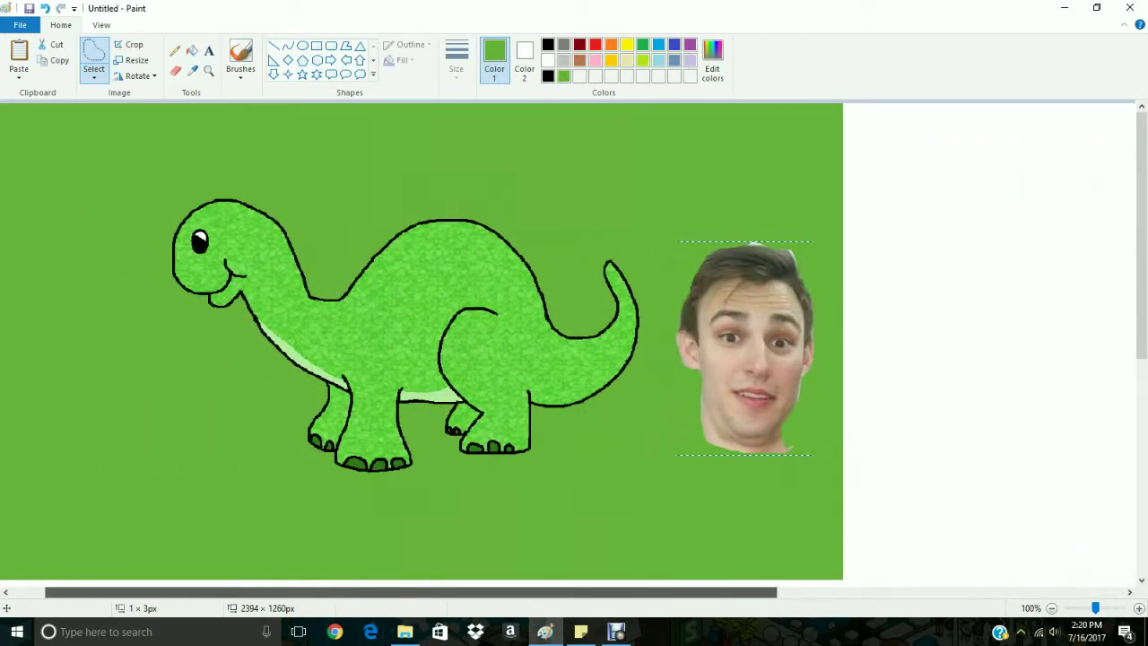
drag(745, 348, 212, 235)
right_click(217, 278)
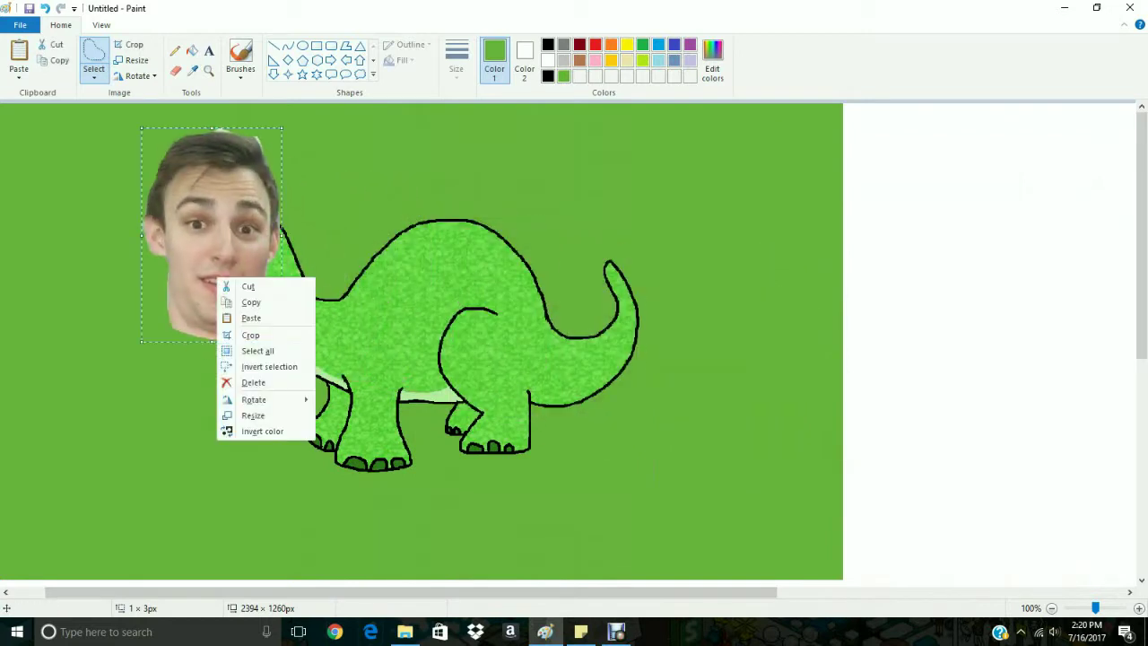
click(253, 415)
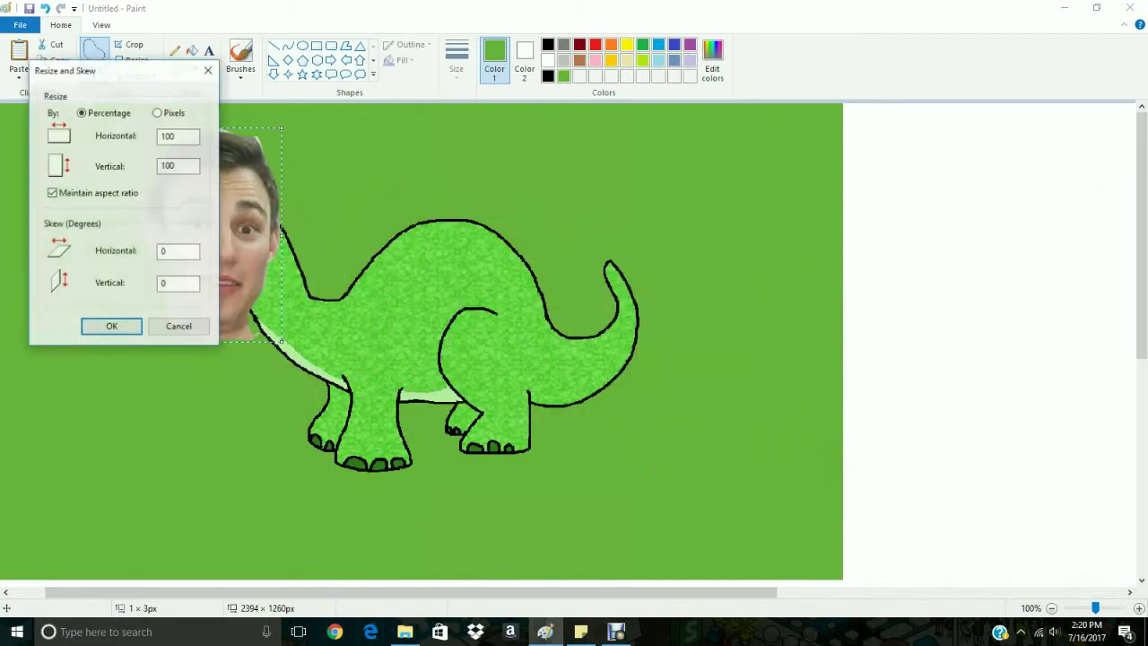
click(179, 326)
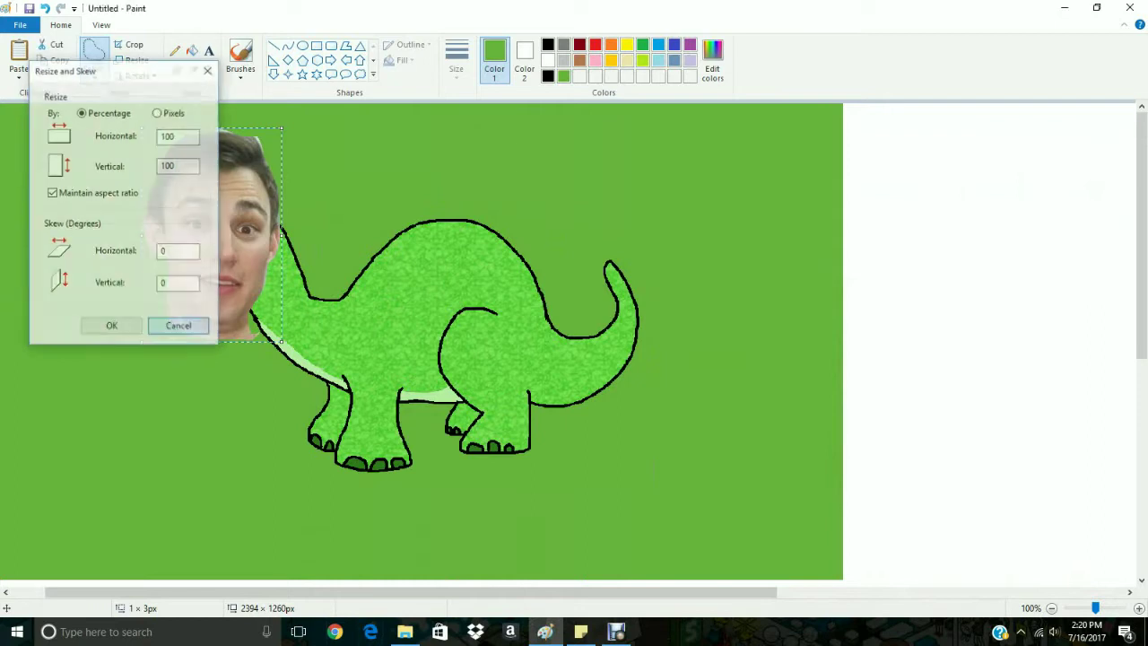
right_click(217, 292)
key(Escape)
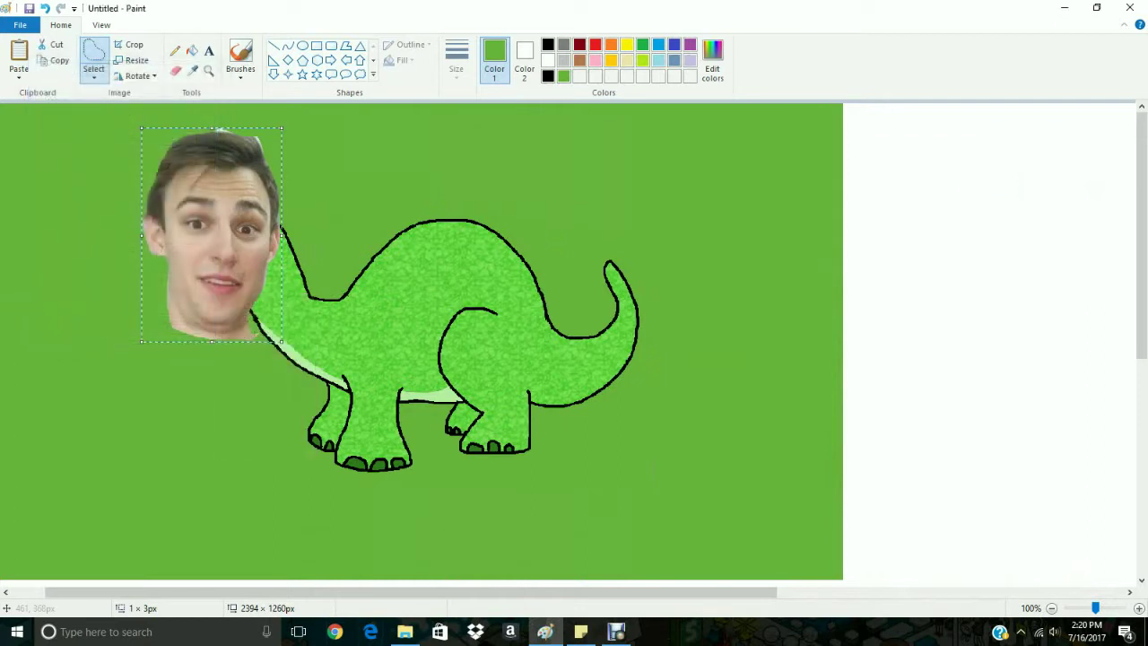
Scale the head cutout to about 187 × 239 px and position it over the dinosaur's head.
drag(281, 342, 247, 299)
drag(204, 252, 220, 272)
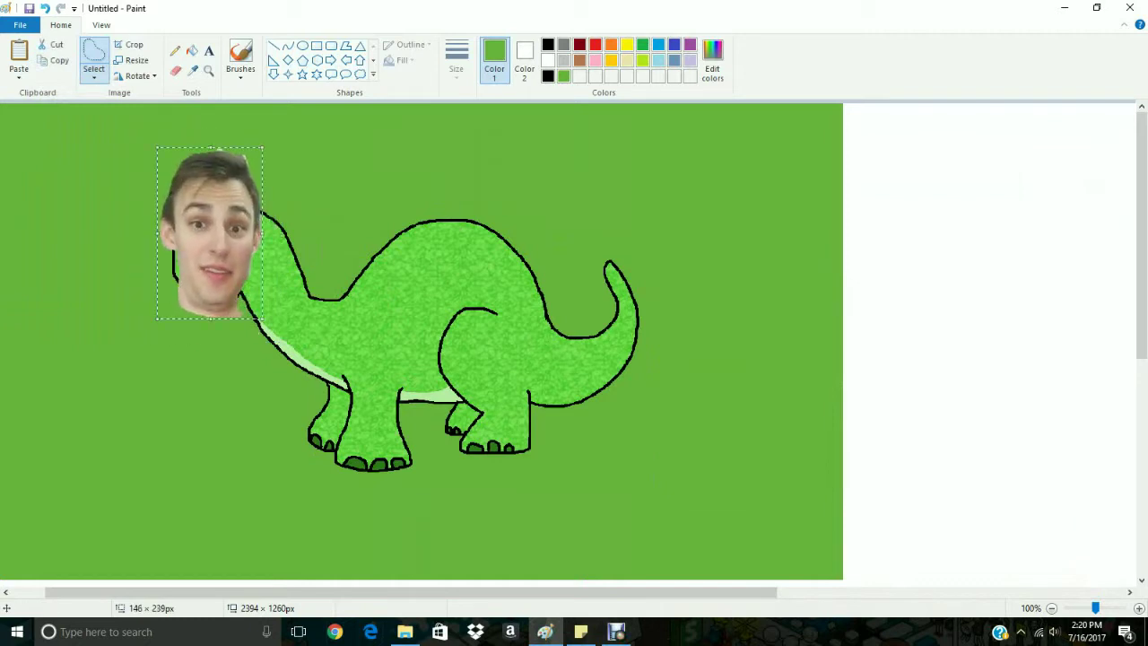
mouse_move(269, 233)
mouse_down()
mouse_move(158, 233)
mouse_move(290, 234)
mouse_up()
Flip the head cutout horizontally and resize it to about 209 × 219 px.
right_click(247, 243)
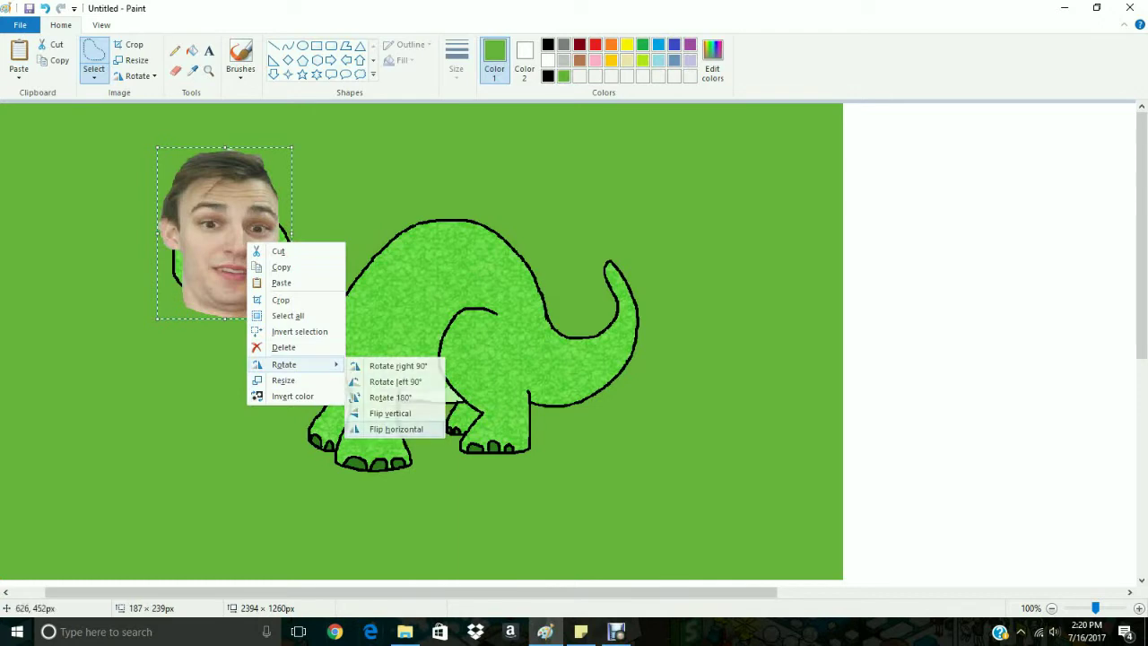
click(396, 428)
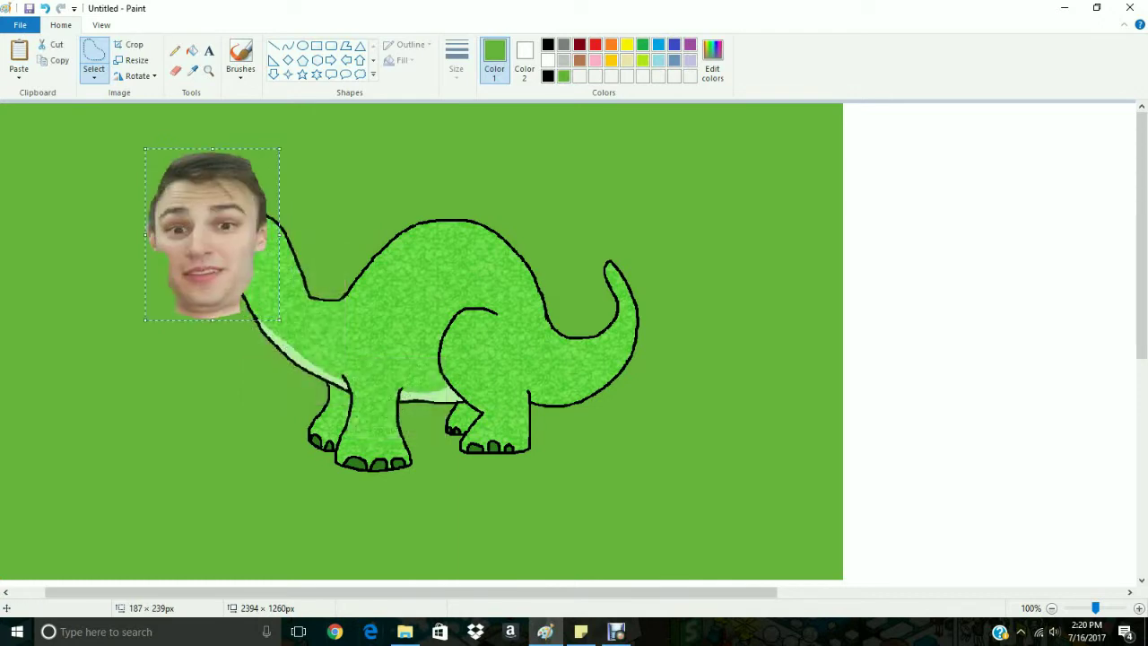
mouse_move(280, 320)
mouse_down()
mouse_move(321, 343)
mouse_move(295, 305)
mouse_up()
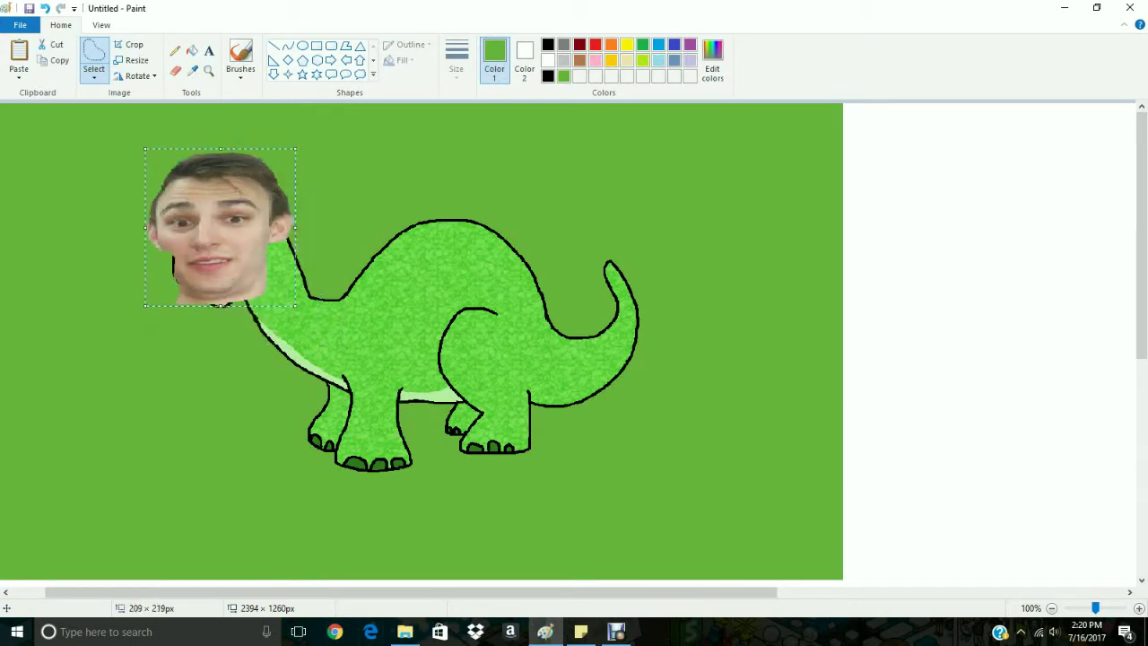
Move the head cutout slightly down onto the dinosaur's neck and deselect it.
drag(246, 193, 245, 215)
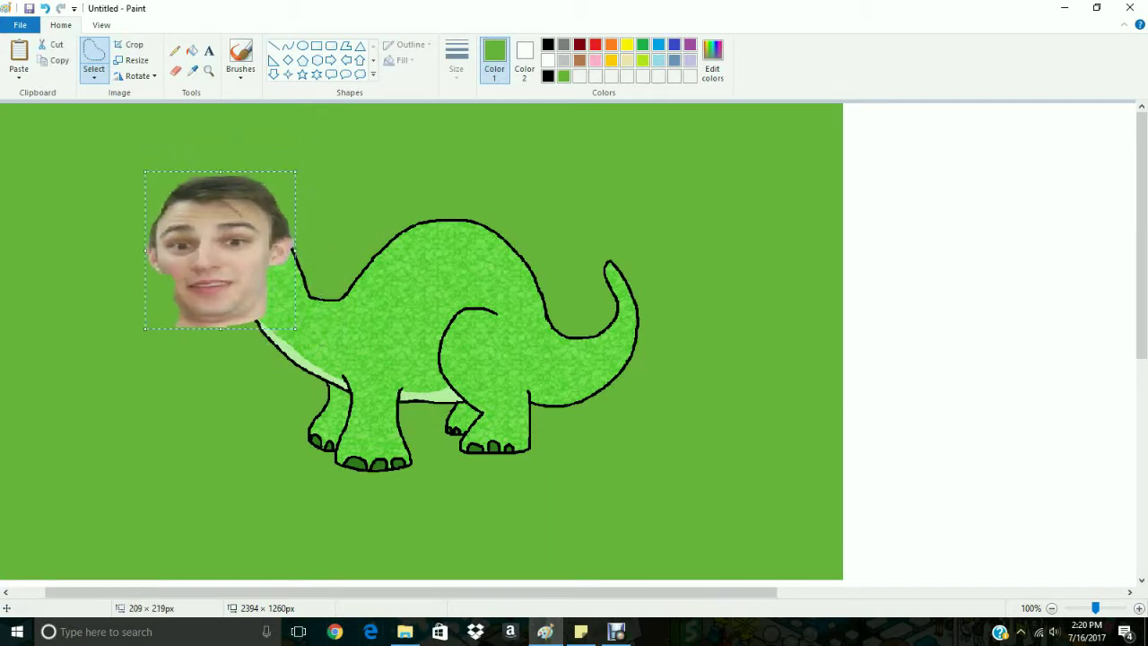
click(329, 409)
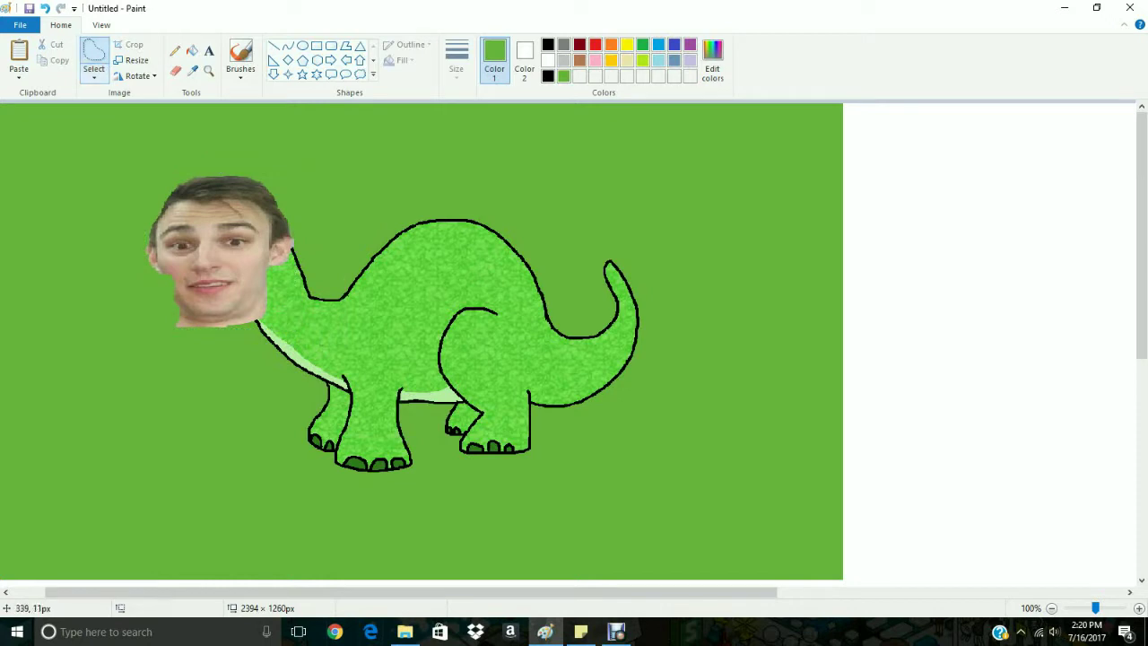
Paste the grass picture from file, stretch it to about 1042 × 374 px, and place it over the dinosaur's feet.
click(19, 73)
click(49, 109)
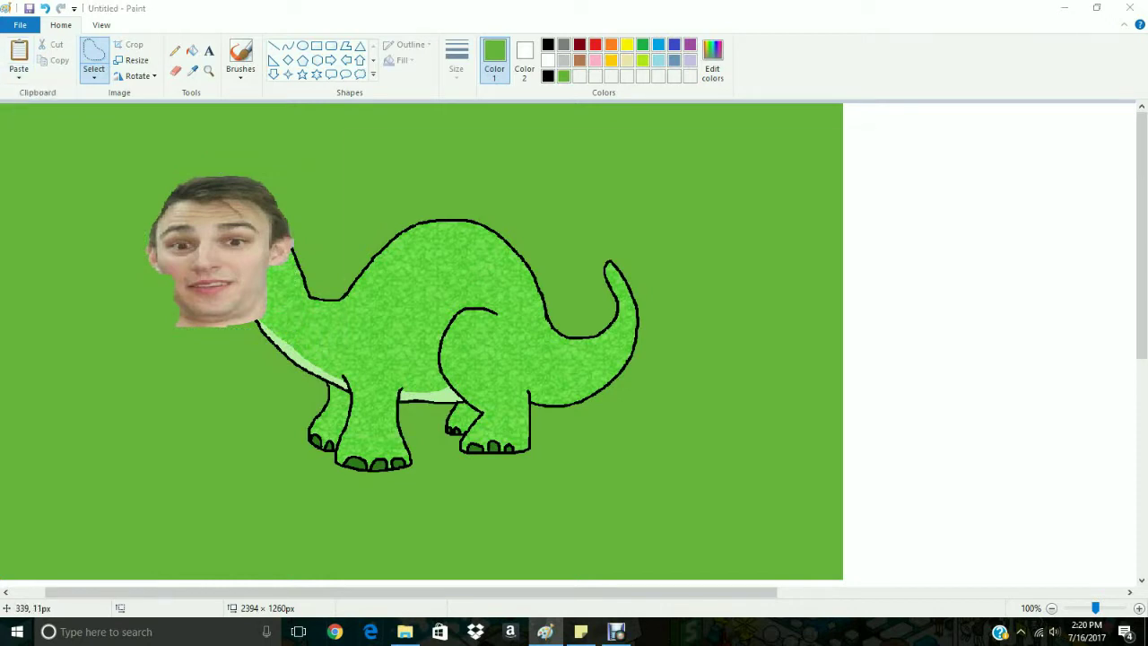
double_click(588, 327)
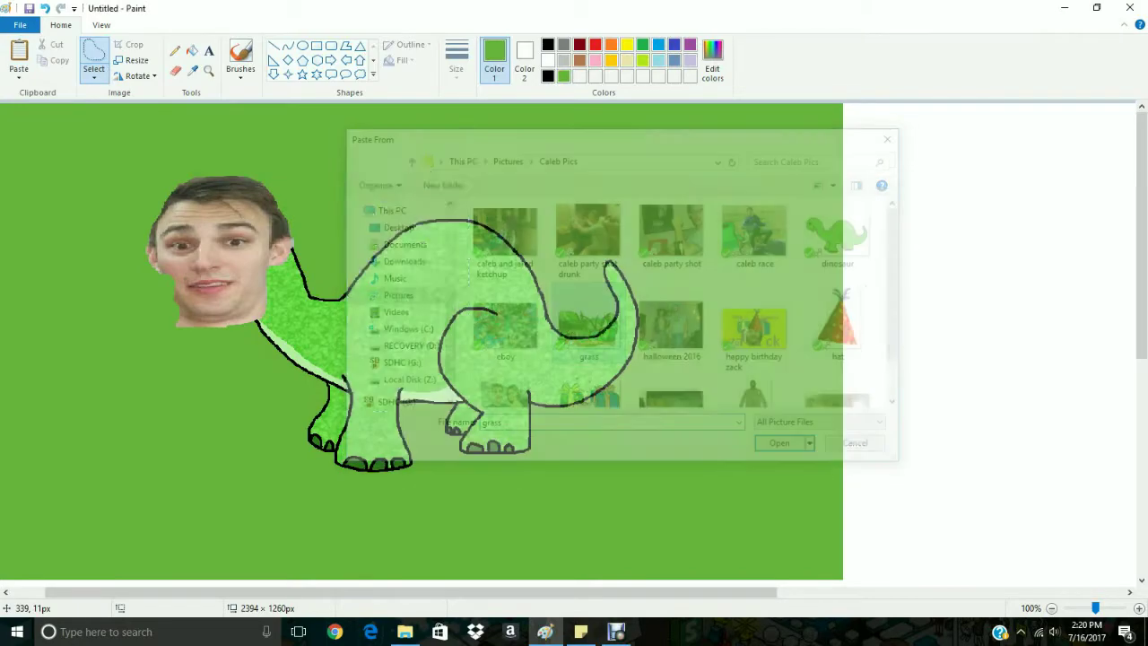
drag(233, 269, 354, 562)
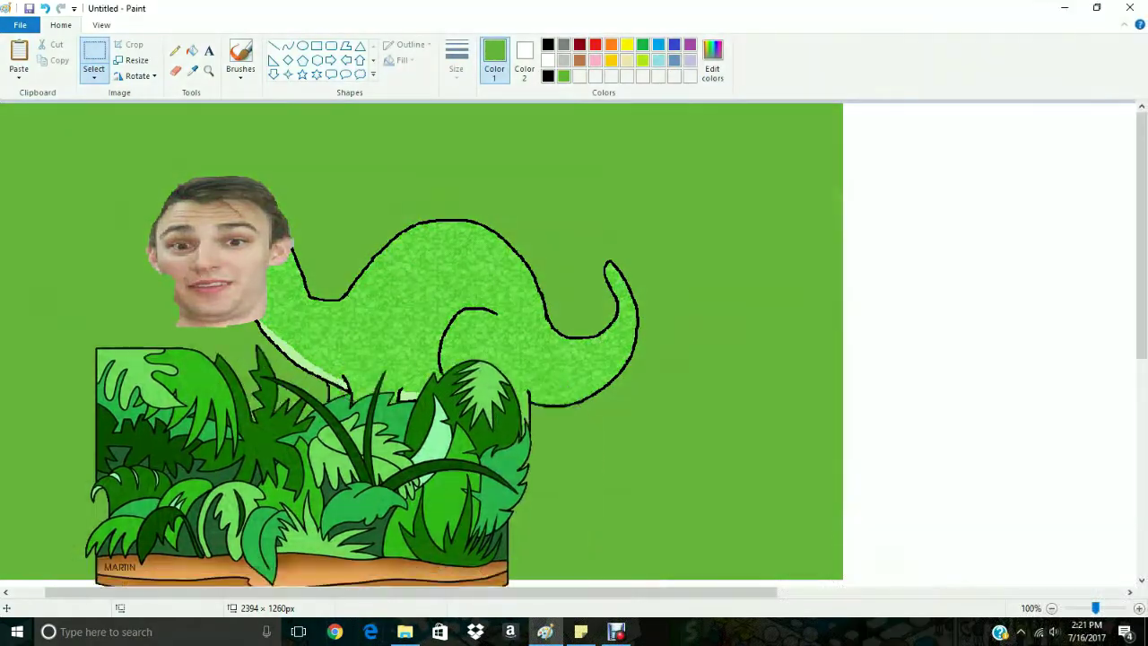
drag(537, 452, 507, 448)
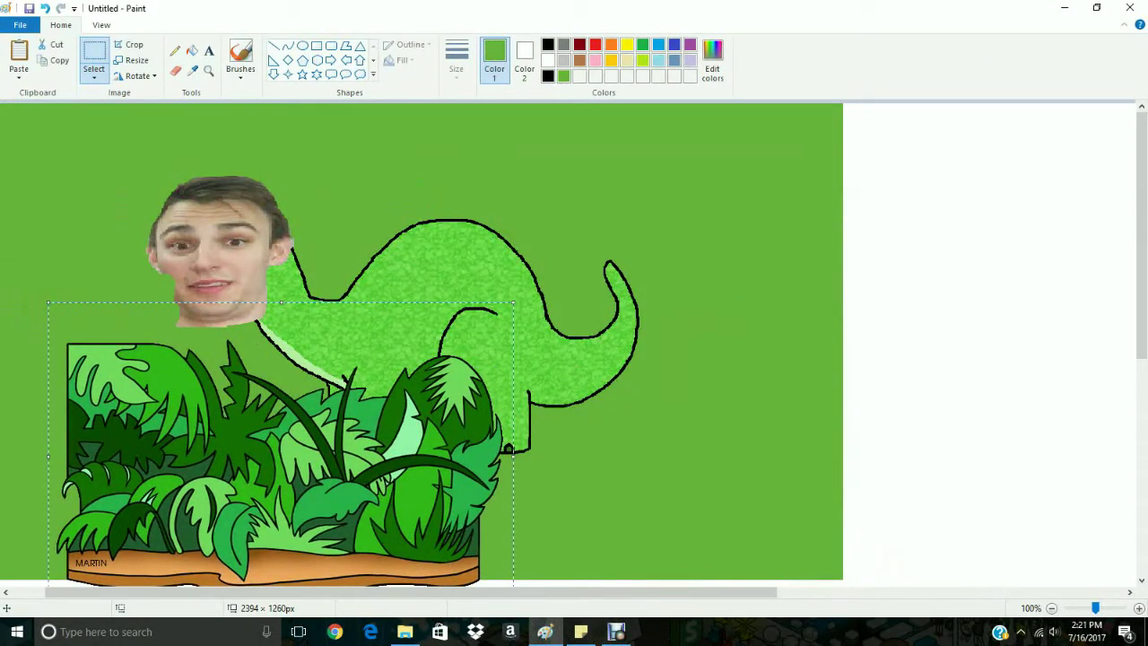
drag(512, 302, 451, 342)
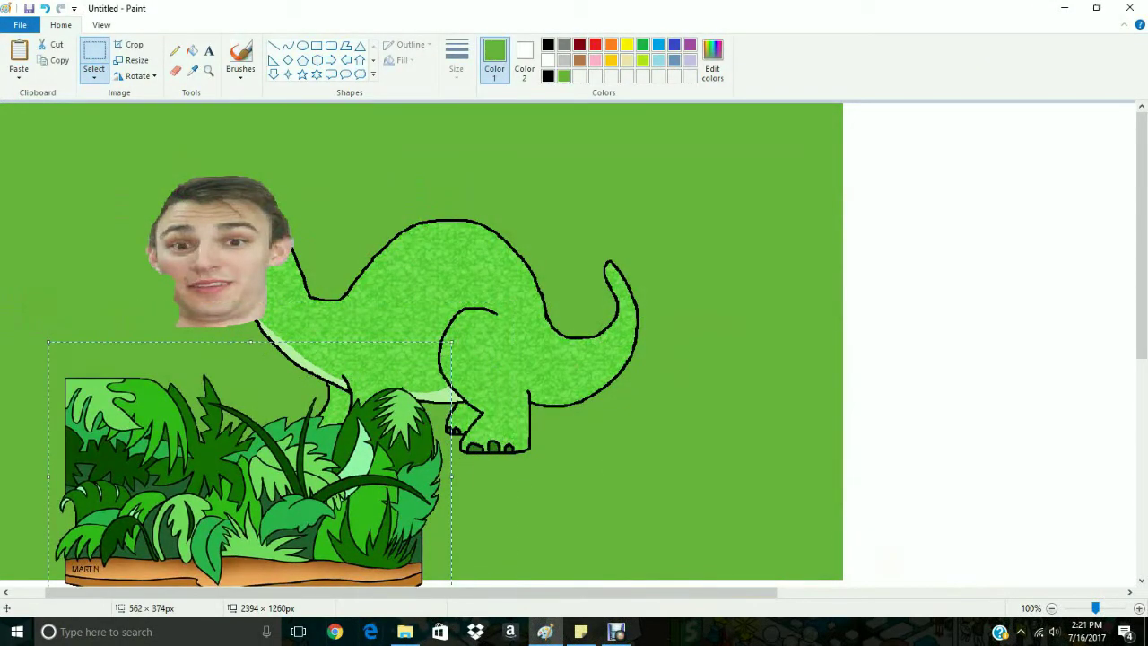
drag(451, 476, 796, 476)
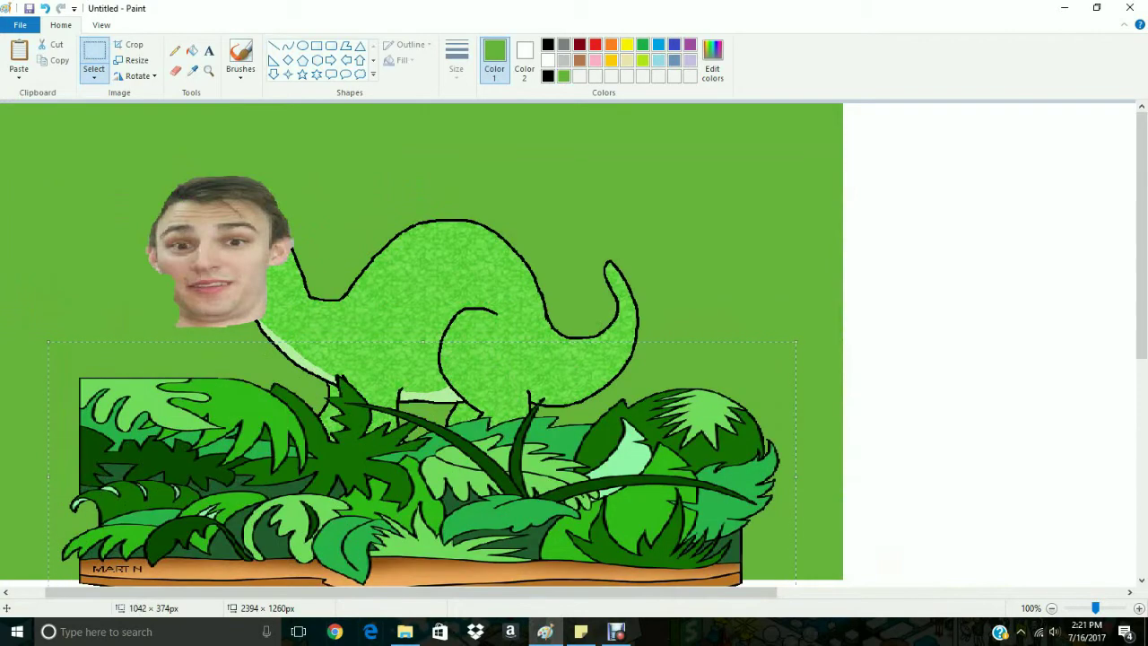
drag(422, 477, 422, 500)
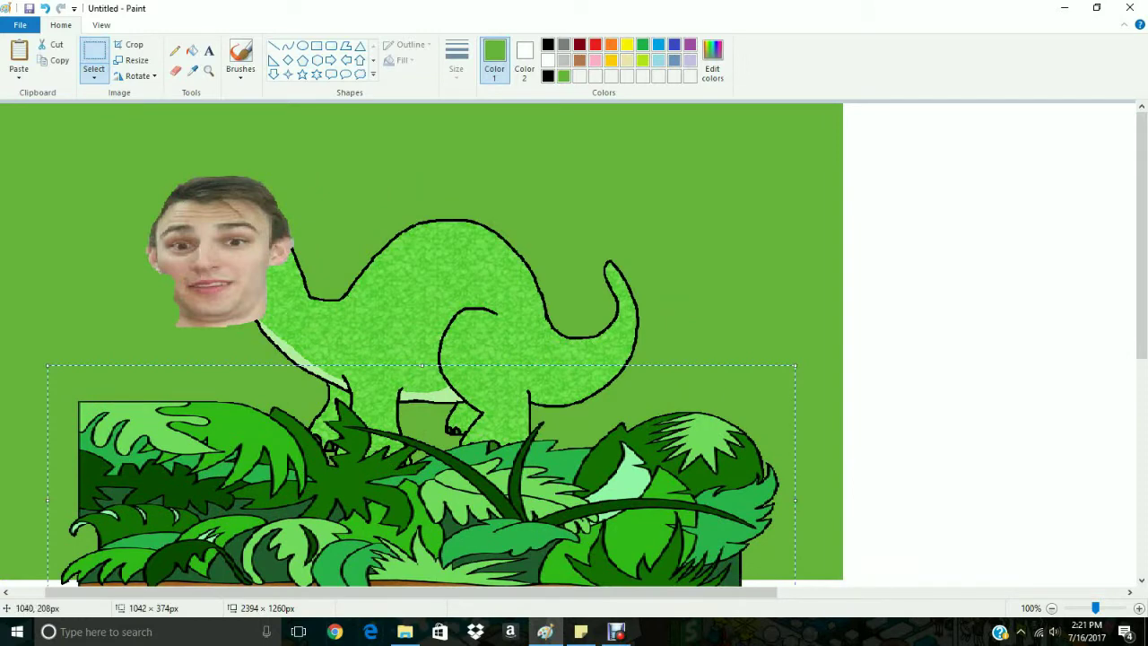
click(696, 252)
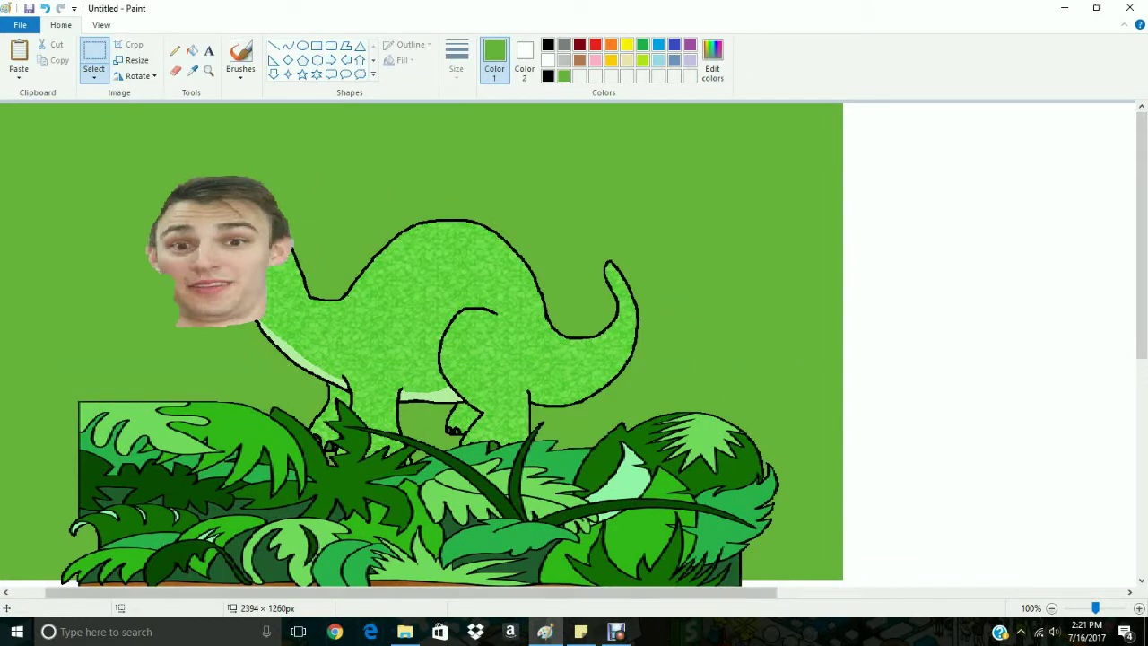
Shrink the canvas to 1238 × 660 px so it ends at the green background's edges, cropping off the leftover photo.
click(1051, 608)
drag(863, 556, 465, 440)
key(ctrl+z)
key(ctrl+z)
key(ctrl+z)
key(ctrl+z)
key(ctrl+z)
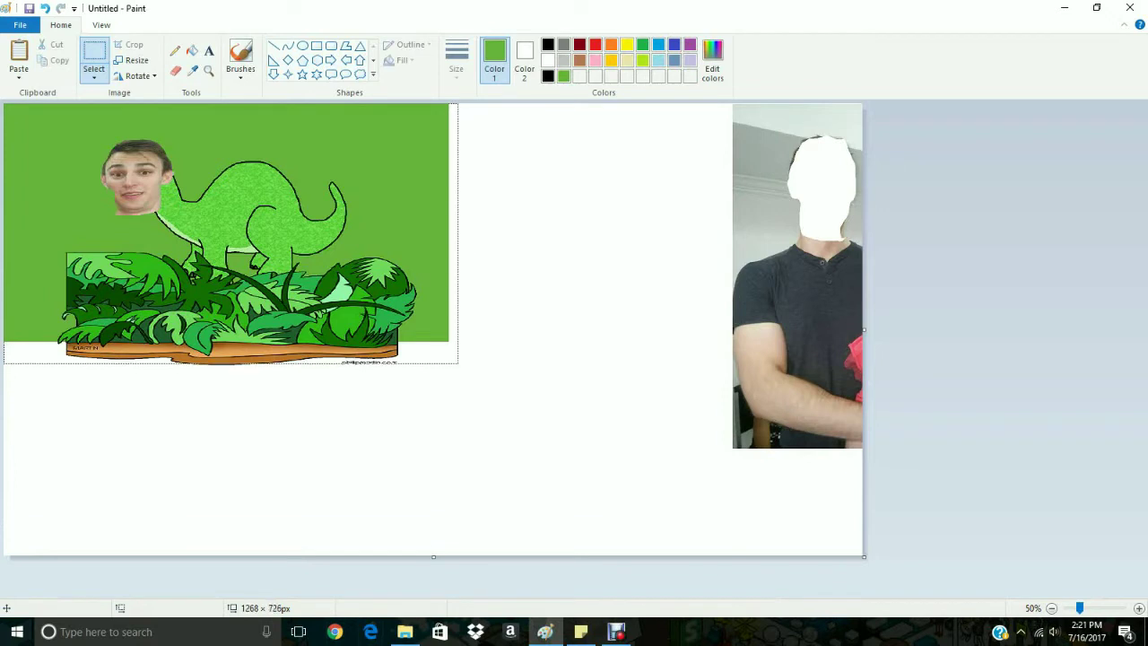
key(ctrl+z)
key(ctrl+z)
key(ctrl+z)
key(ctrl+z)
key(ctrl+z)
key(ctrl+z)
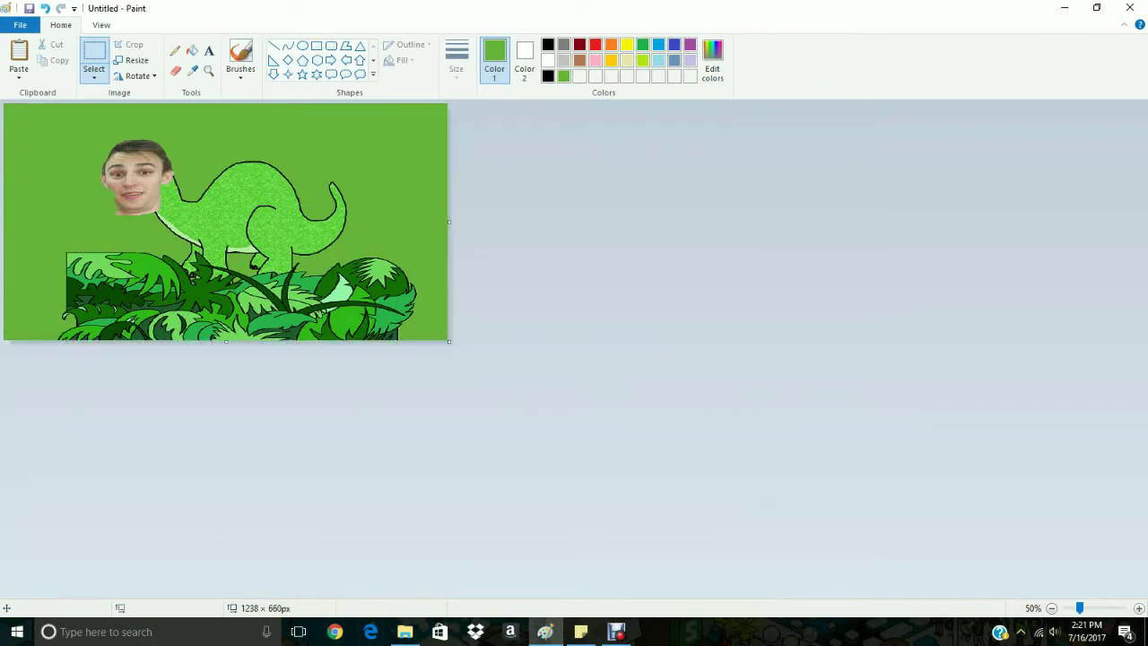
Choose the Text tool and set Color 1 to a custom orange with red 218, green 140, blue 24.
key(ctrl+Page_Up)
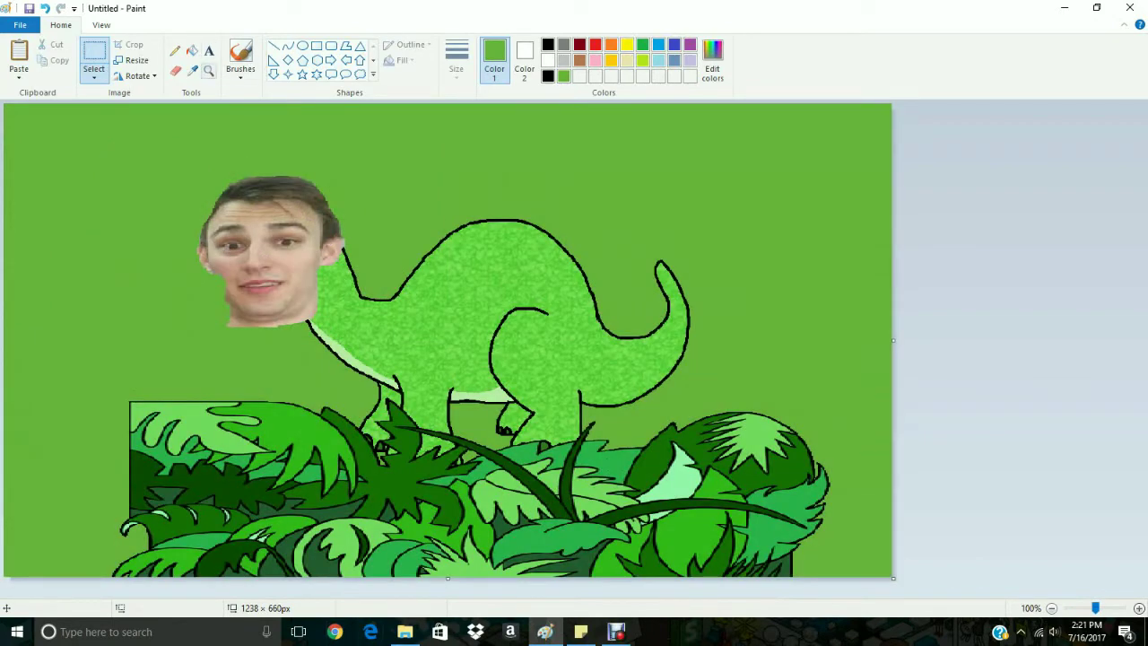
click(208, 50)
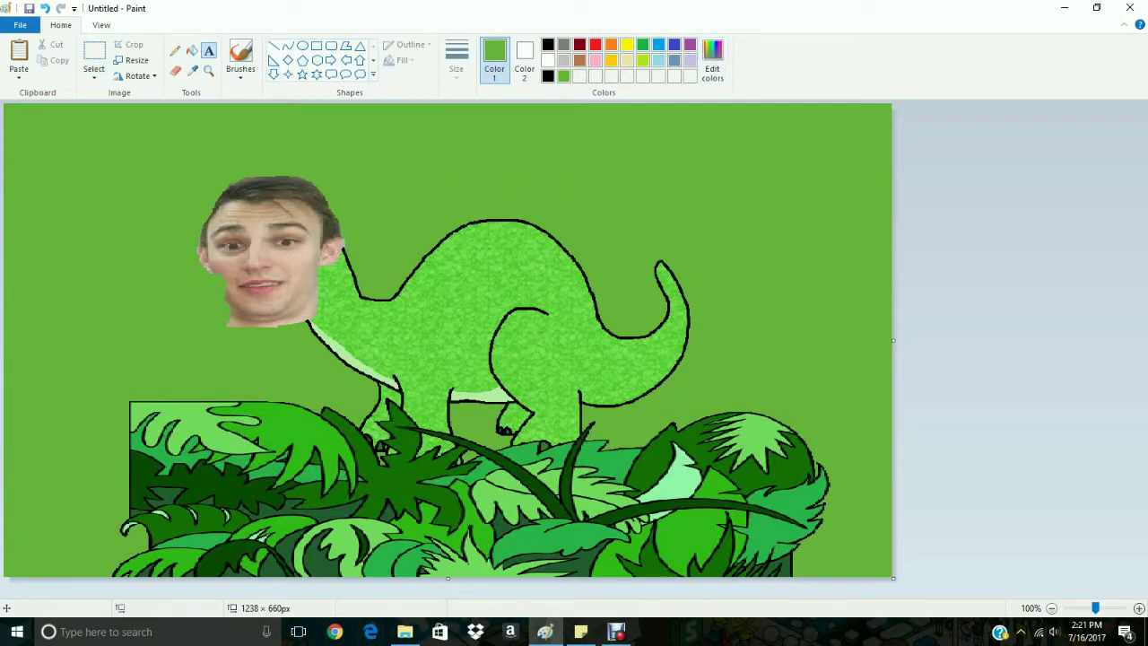
click(712, 63)
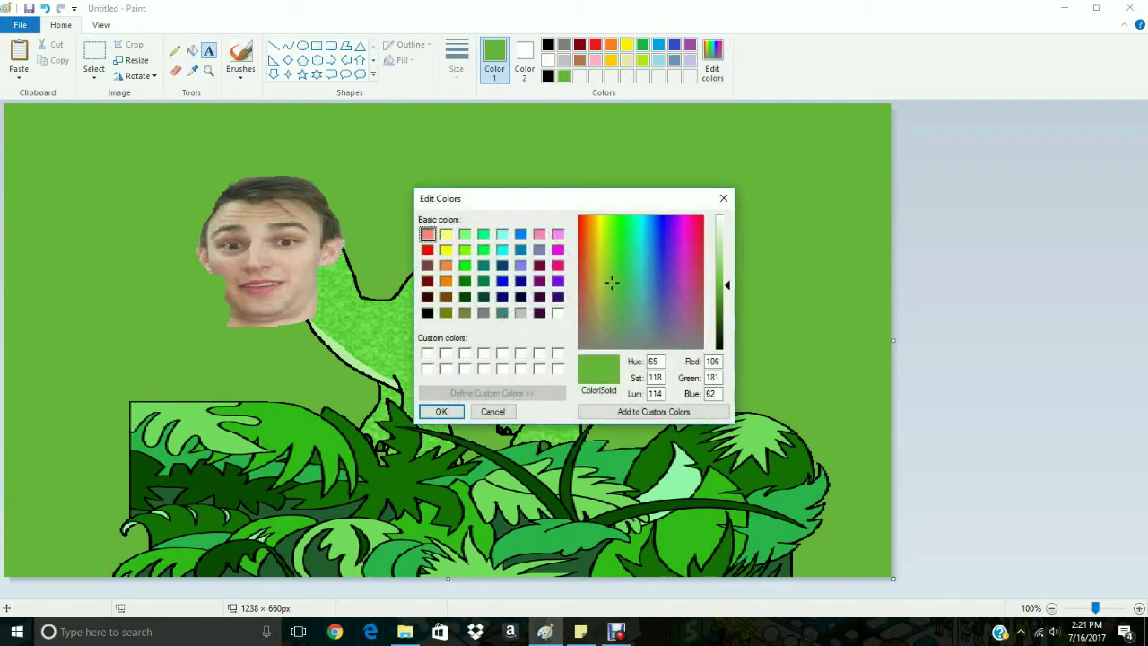
drag(612, 283, 592, 239)
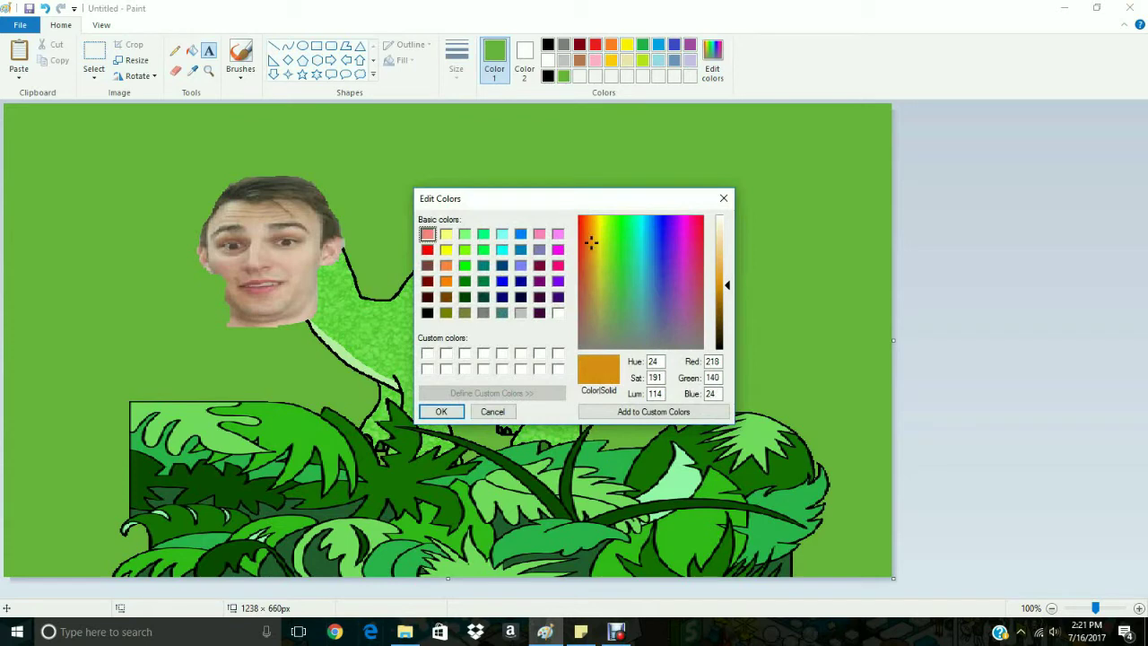
click(441, 411)
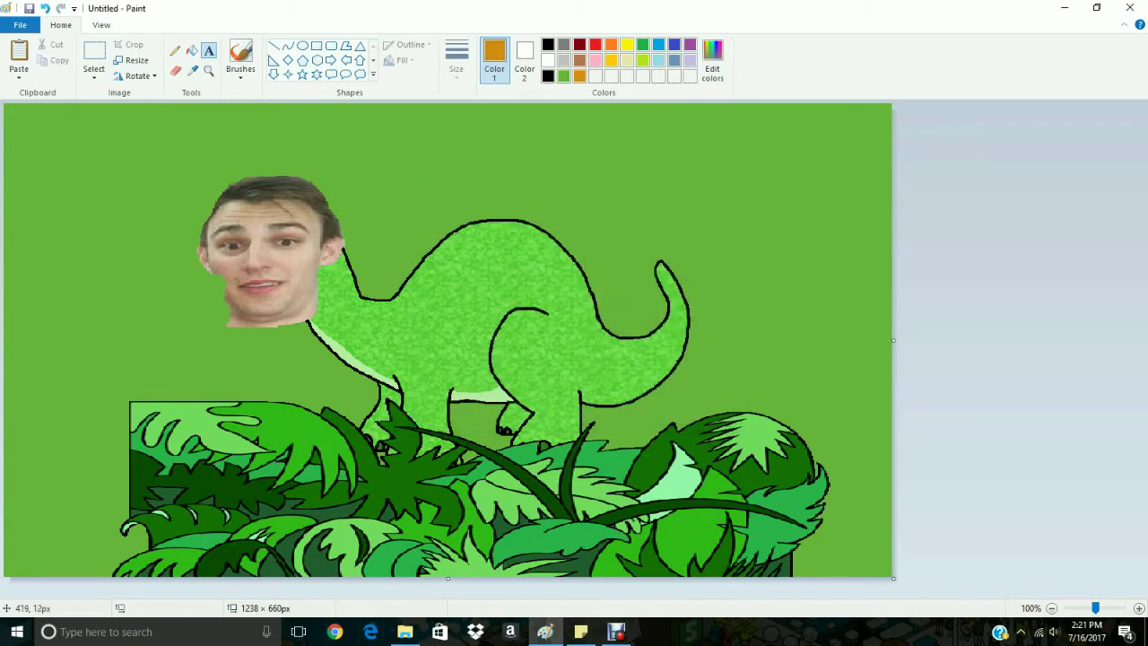
Create a wide text box across the top of the picture and set its font to Candles at size 150.
drag(102, 134, 510, 239)
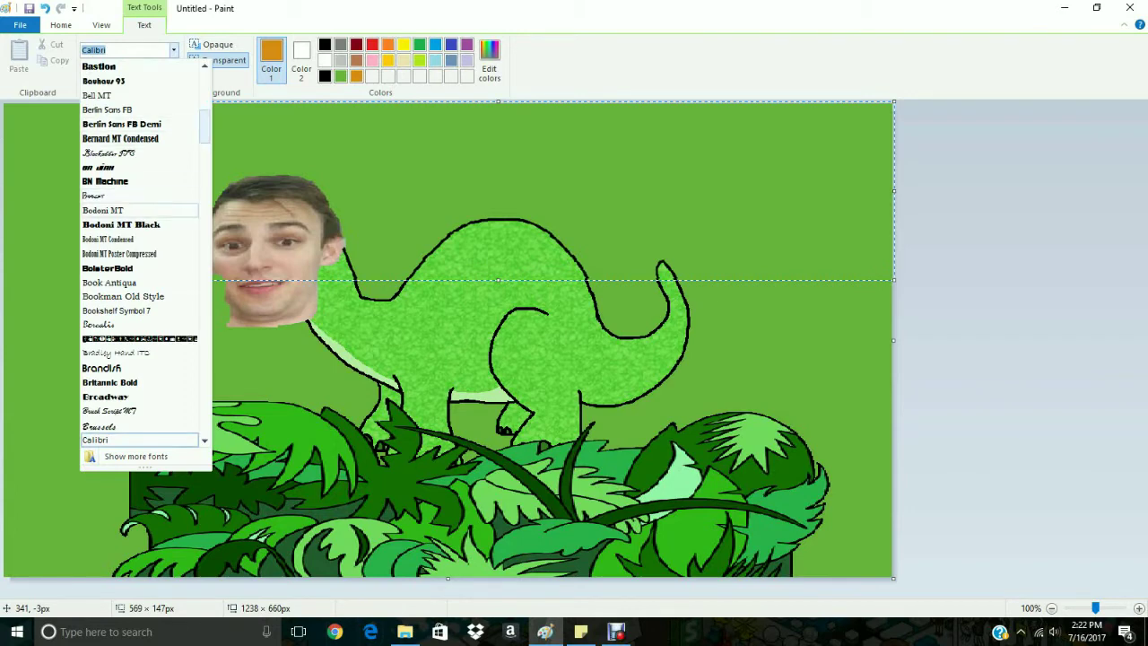
scroll(139, 310, down, 2)
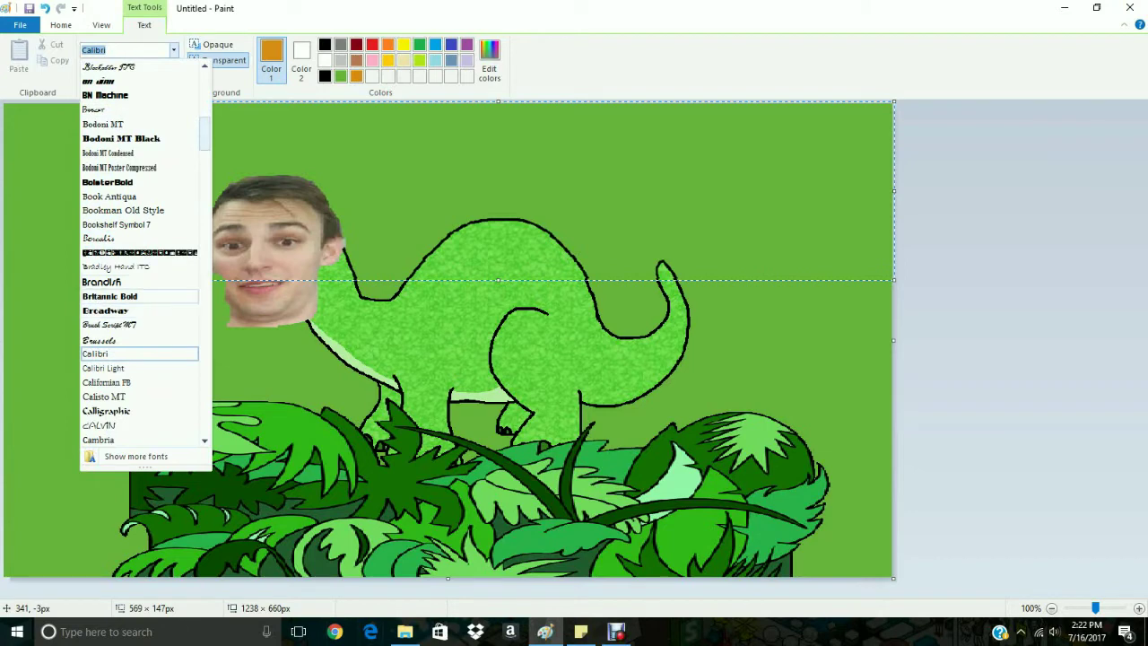
scroll(175, 282, down, 1)
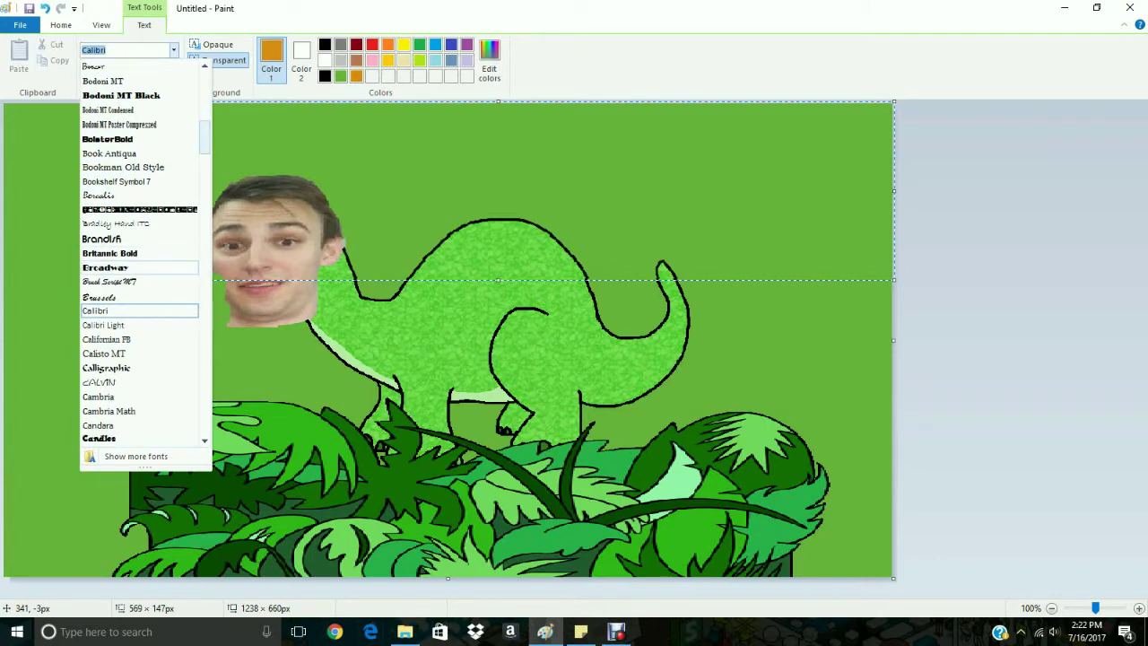
scroll(143, 269, down, 1)
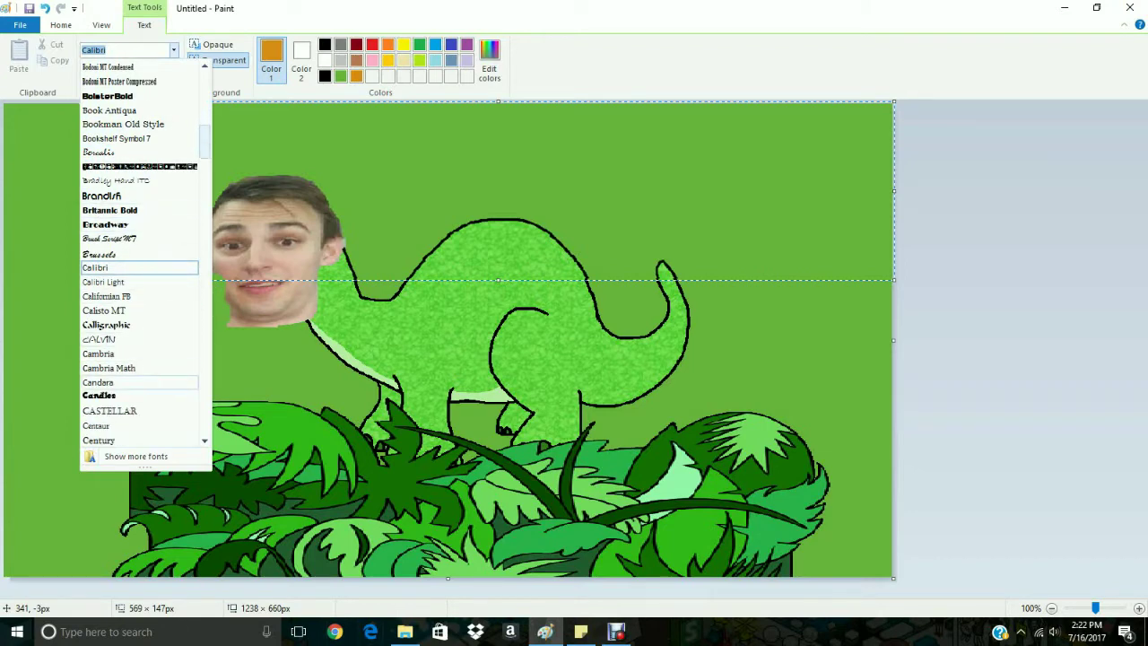
click(101, 396)
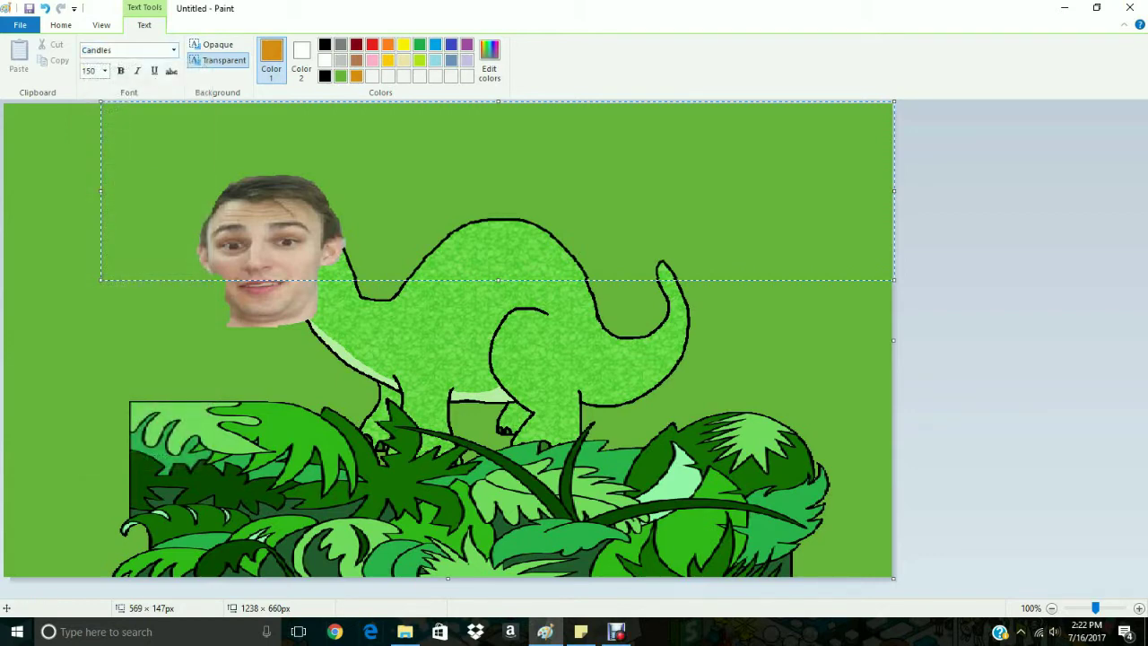
Enter a title in the text box made of the man's first name followed by "o sauris".
text(miku)
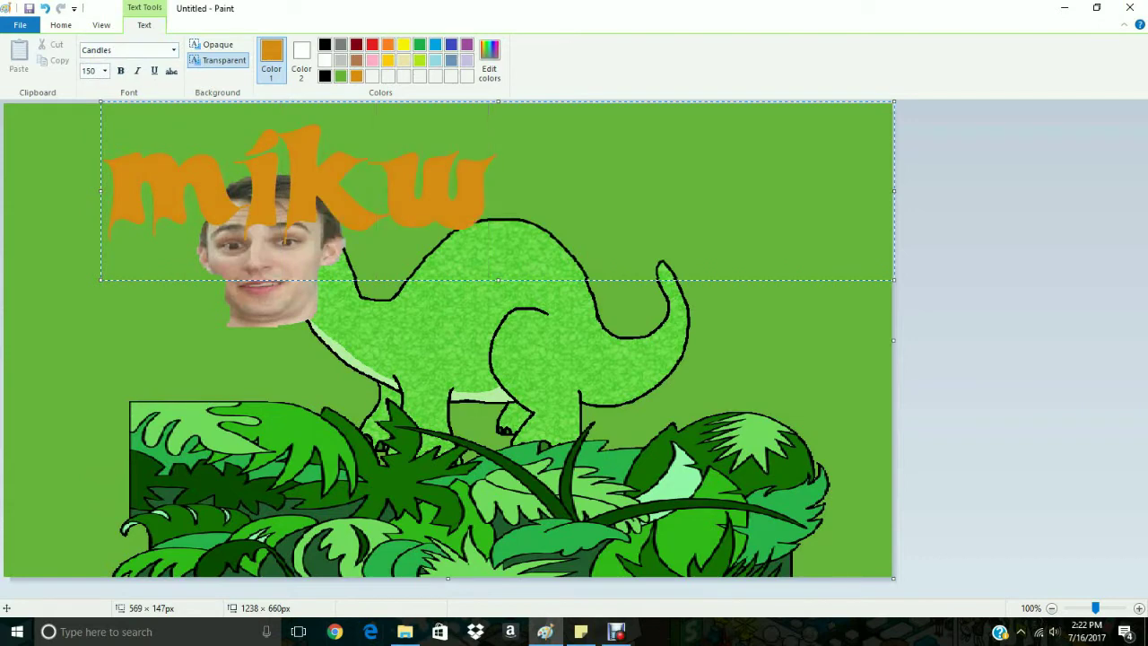
key(BackSpace)
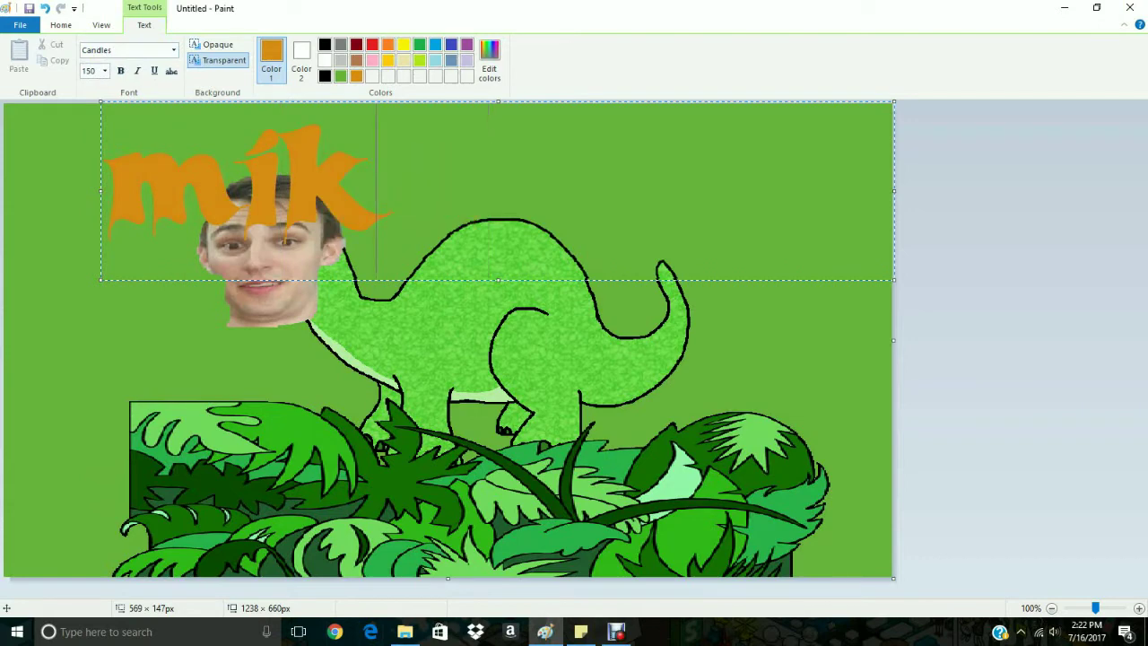
text(e o sauris)
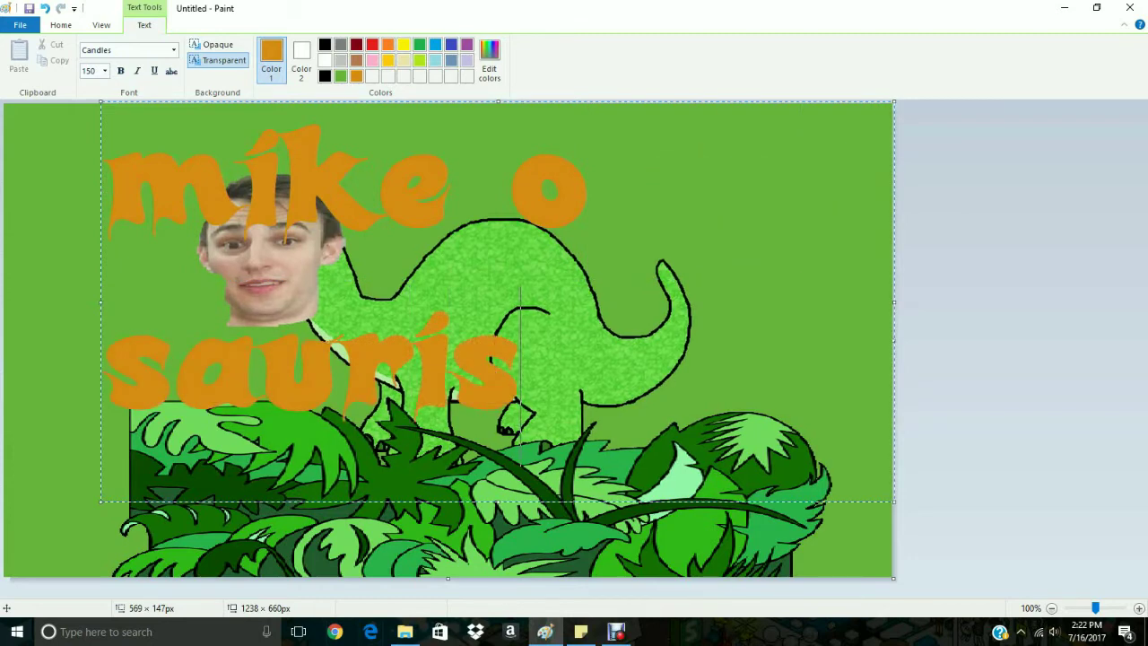
key(shift+Left)
key(shift+Left)
key(shift+Left)
key(shift+Left)
key(shift+Left)
key(shift+Left)
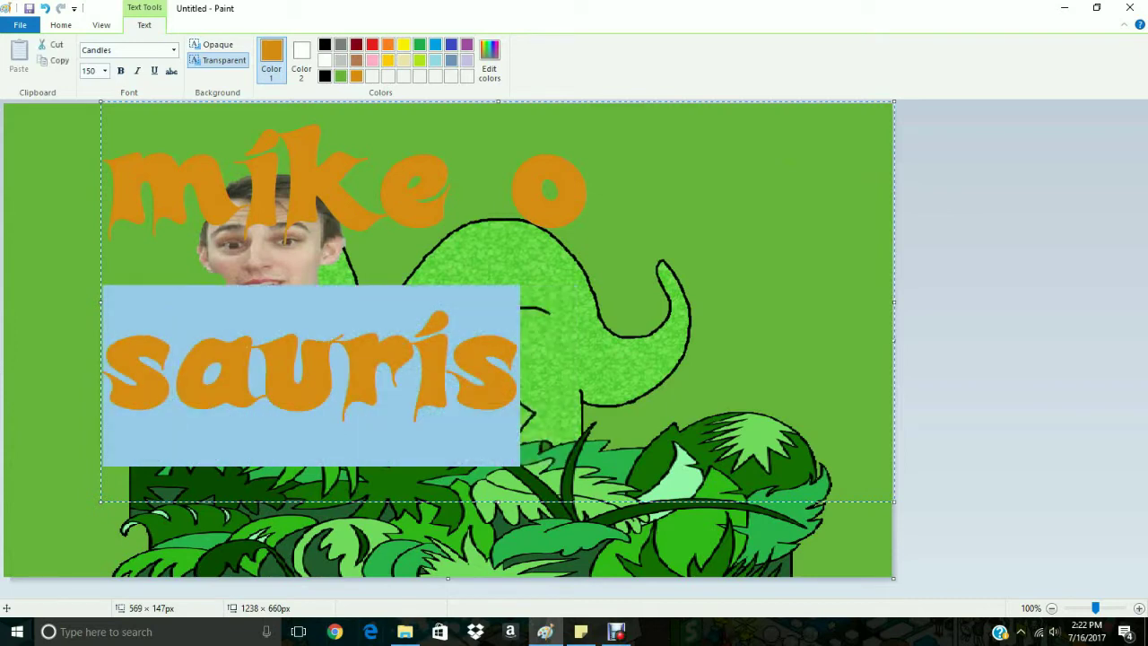
click(522, 367)
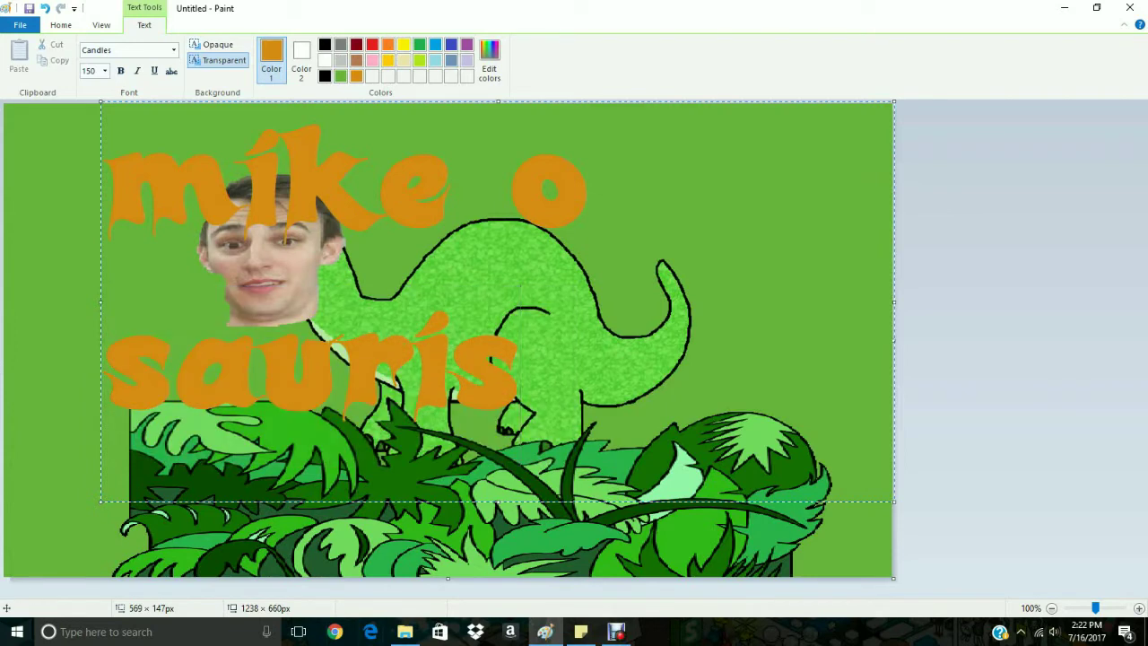
Switch to Chrome and search Google for "dinosaur sauris" to check the spelling of the ending.
click(334, 631)
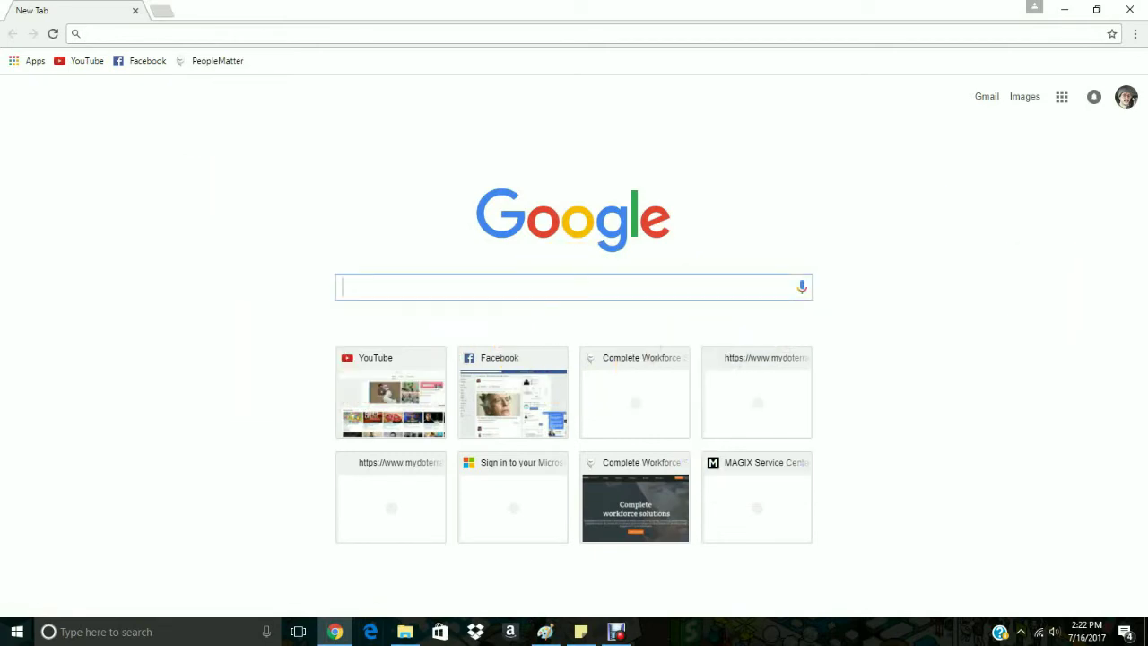
text(d)
key(BackSpace)
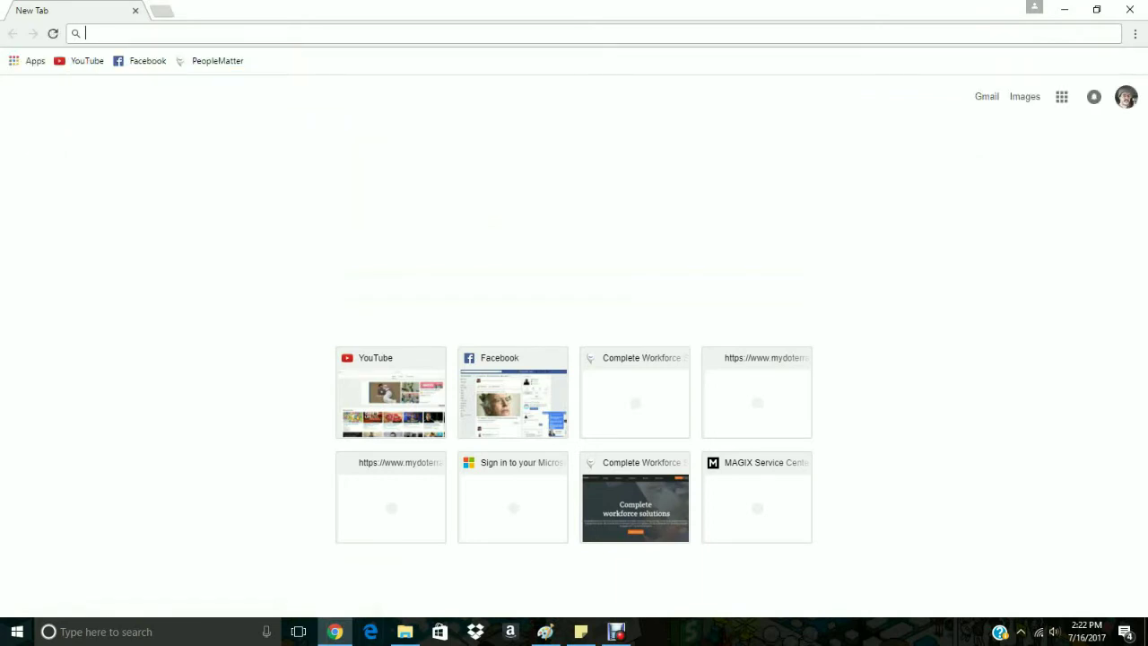
text(din)
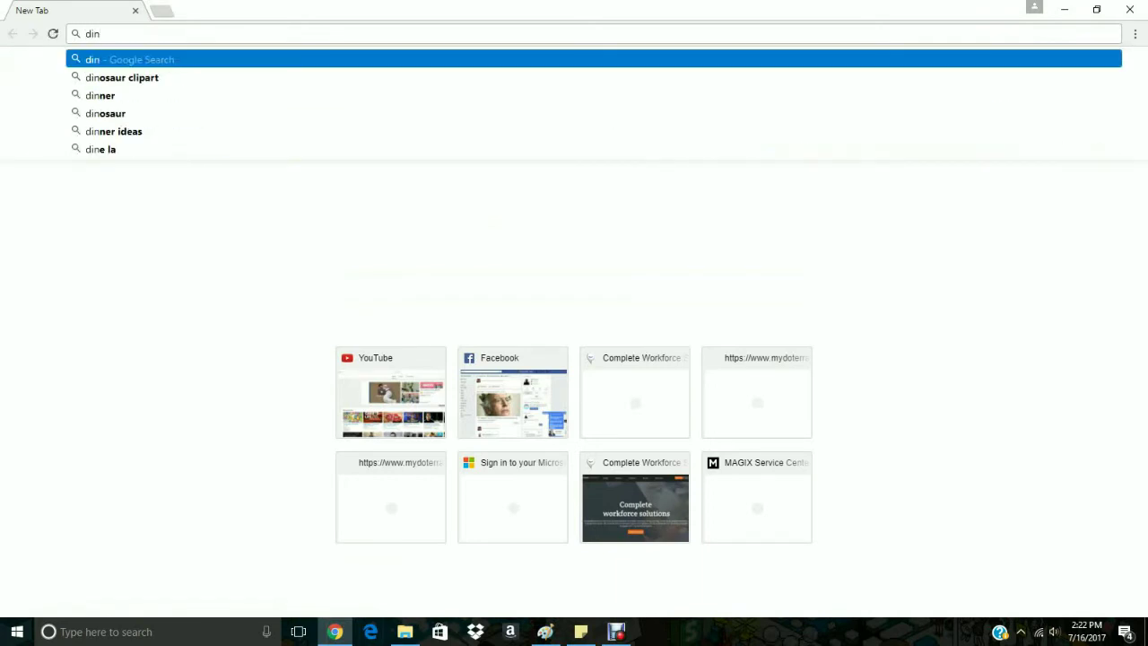
text(osaur)
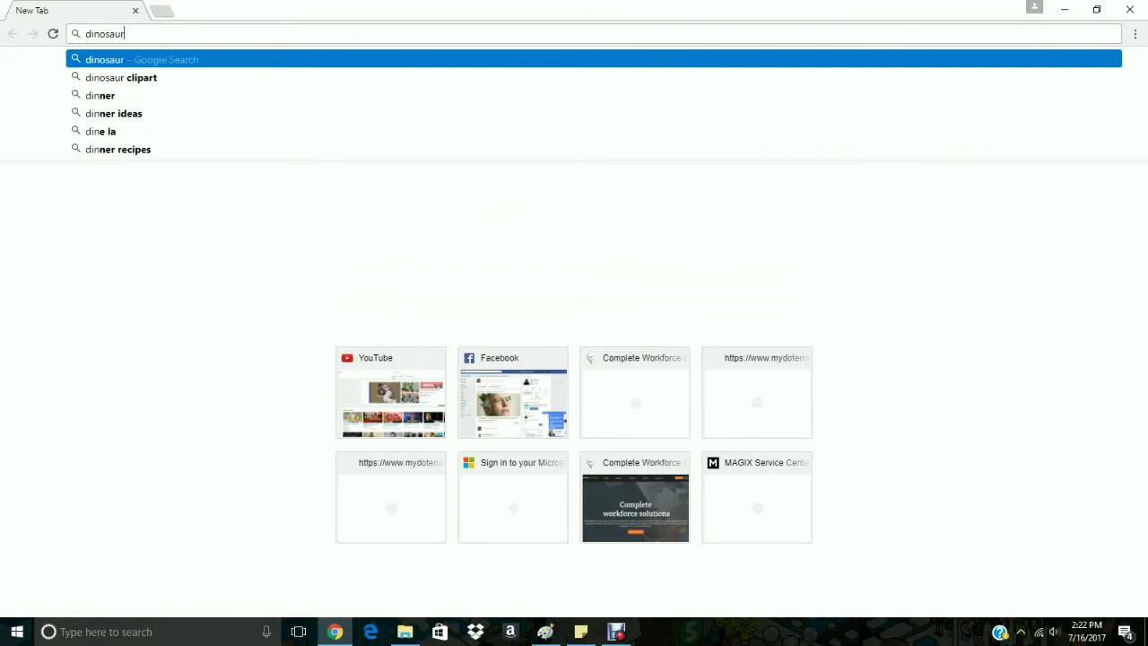
text( saur)
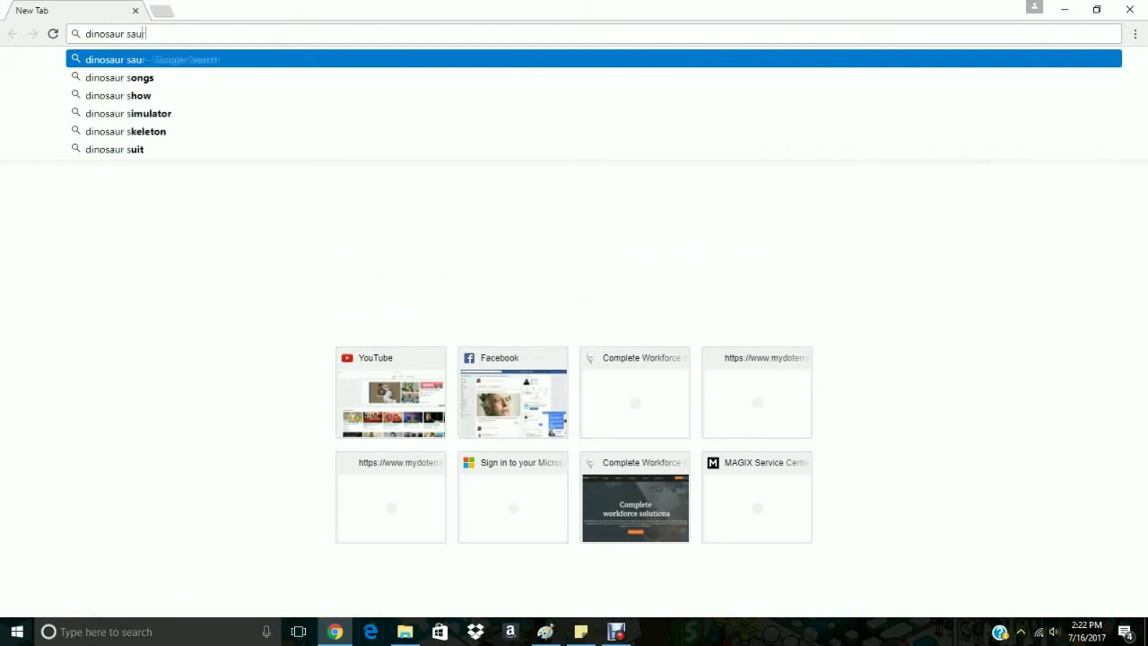
text(is)
key(Return)
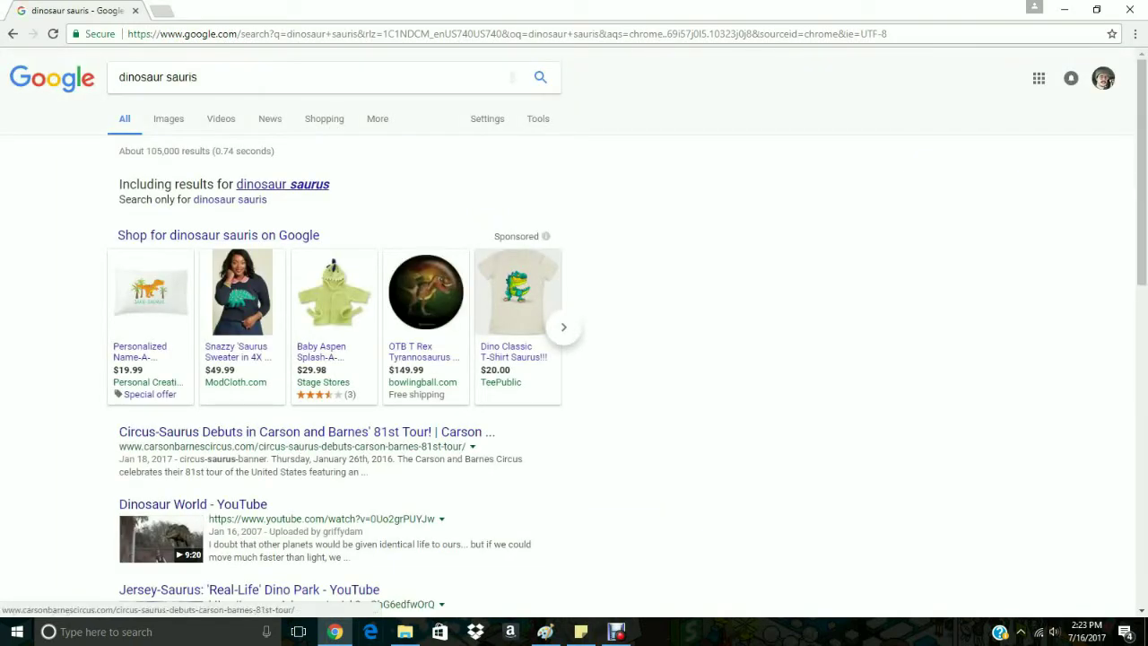
Switch back to Paint and correct the ending of the title from "sauris" to "saurus".
click(544, 631)
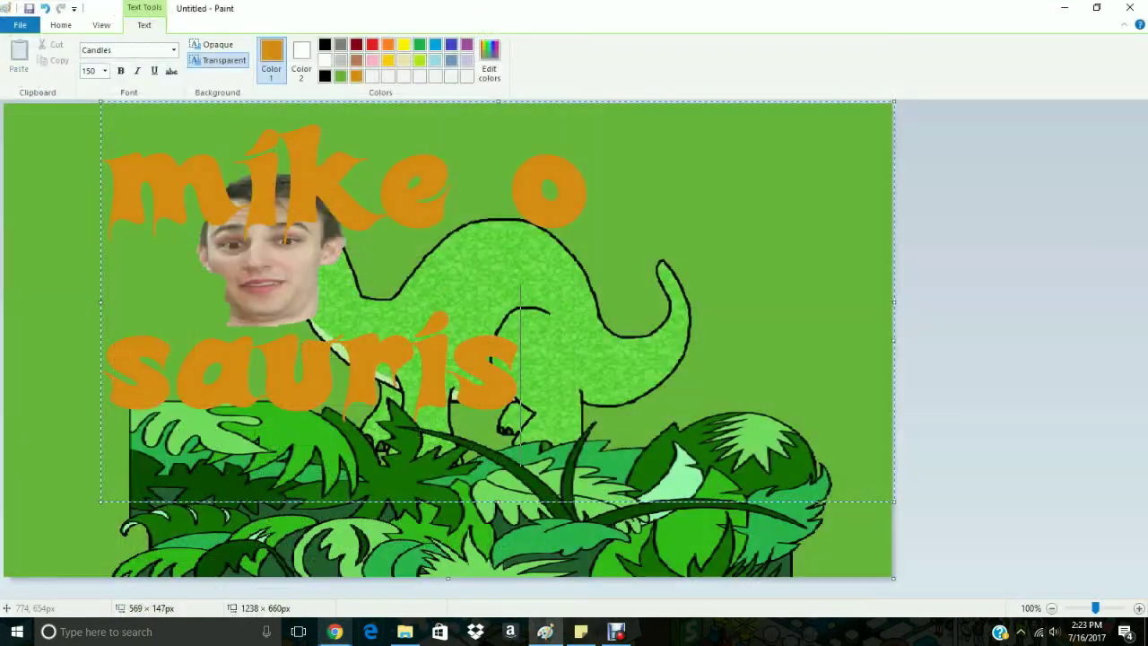
key(BackSpace)
key(BackSpace)
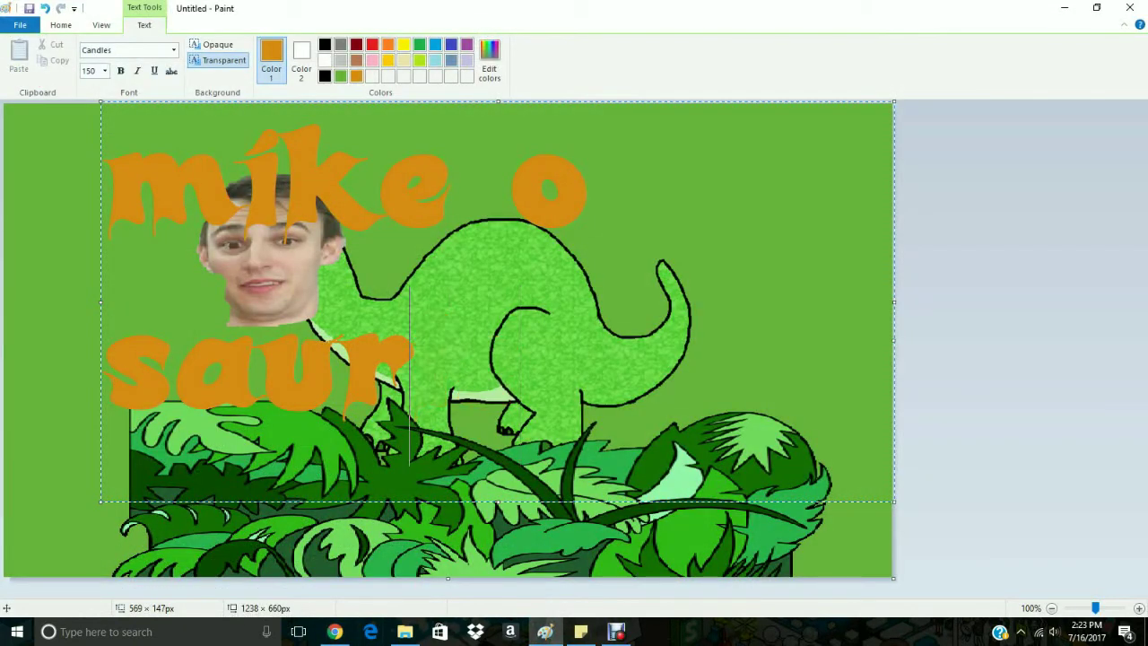
text(us)
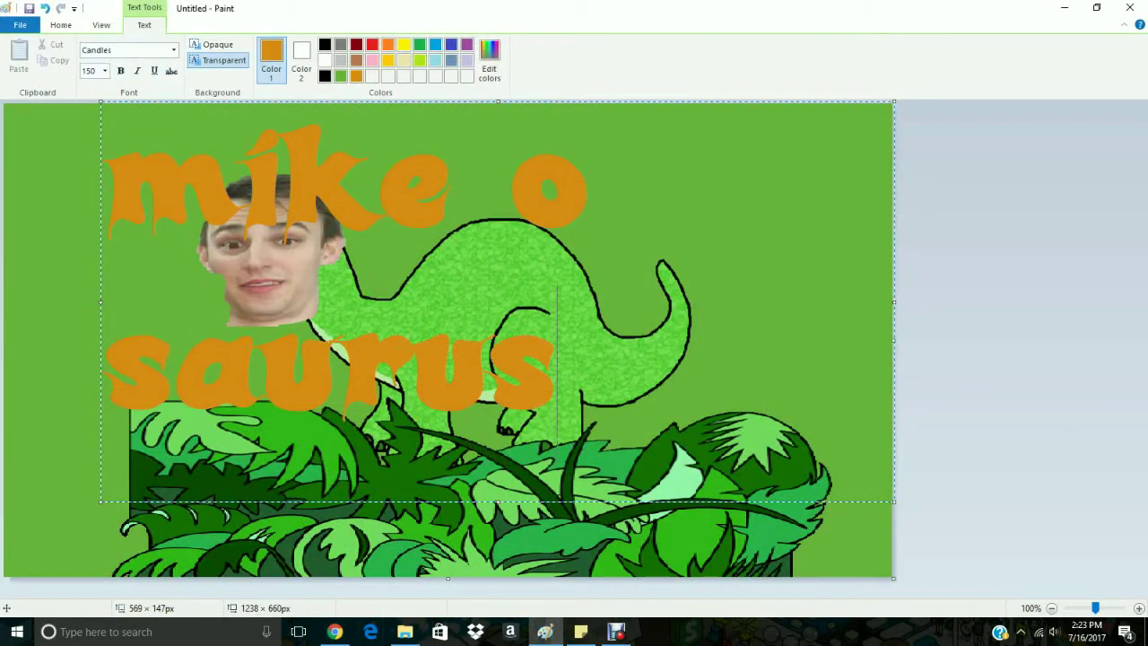
Recolor the whole title white and set its font size to 72.
key(ctrl+a)
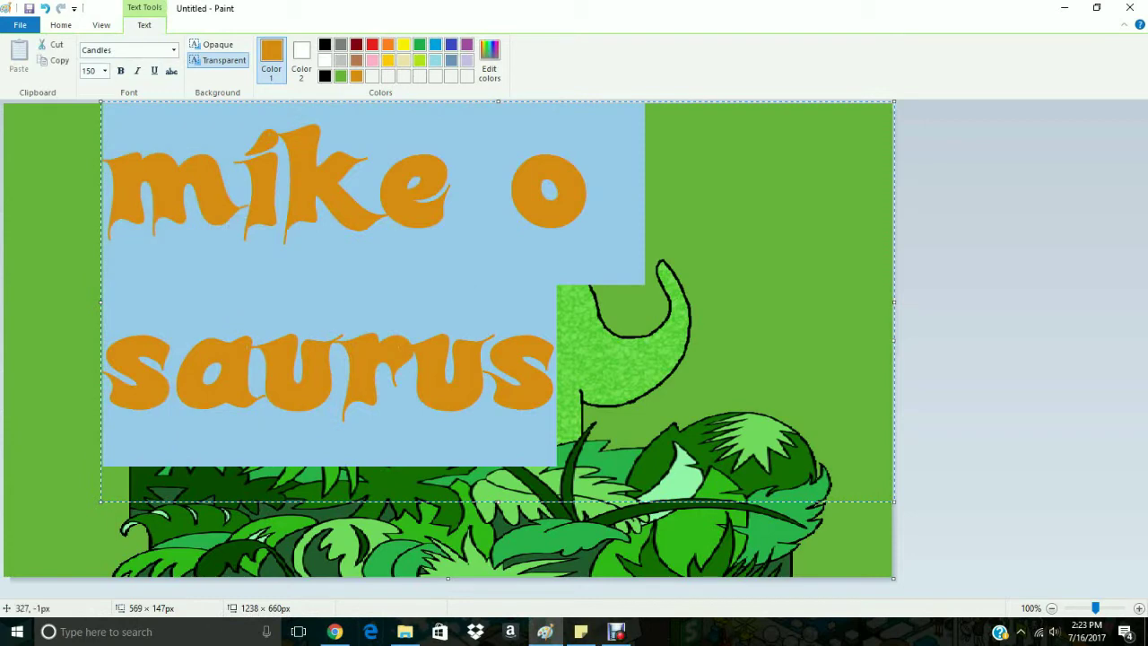
click(325, 60)
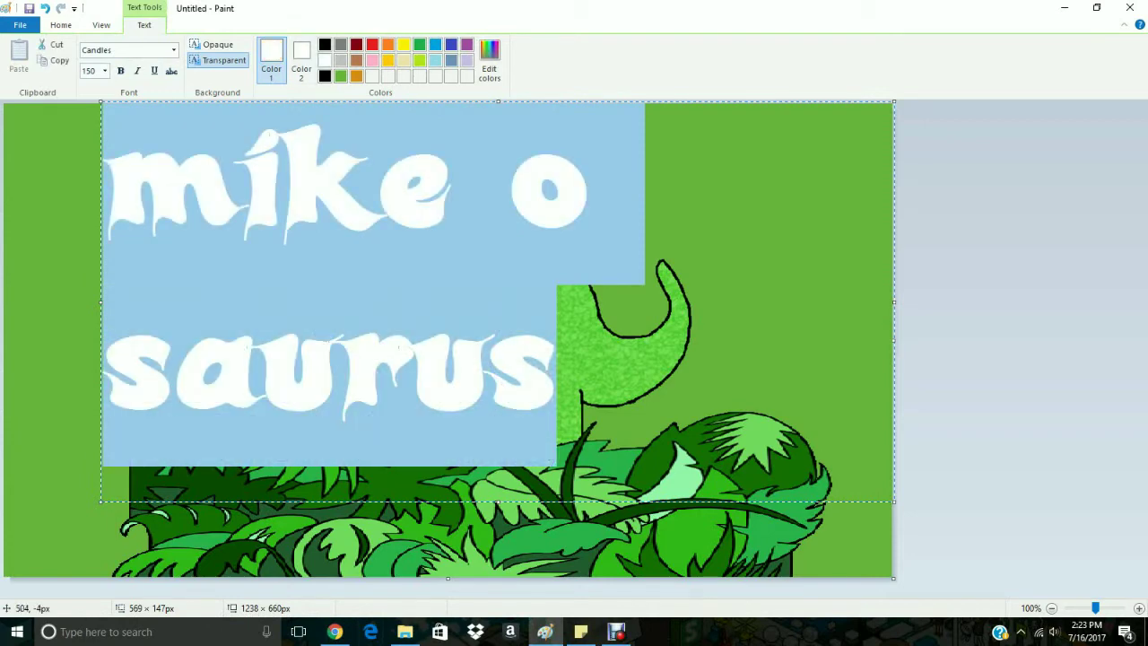
click(557, 376)
drag(557, 377, 613, 376)
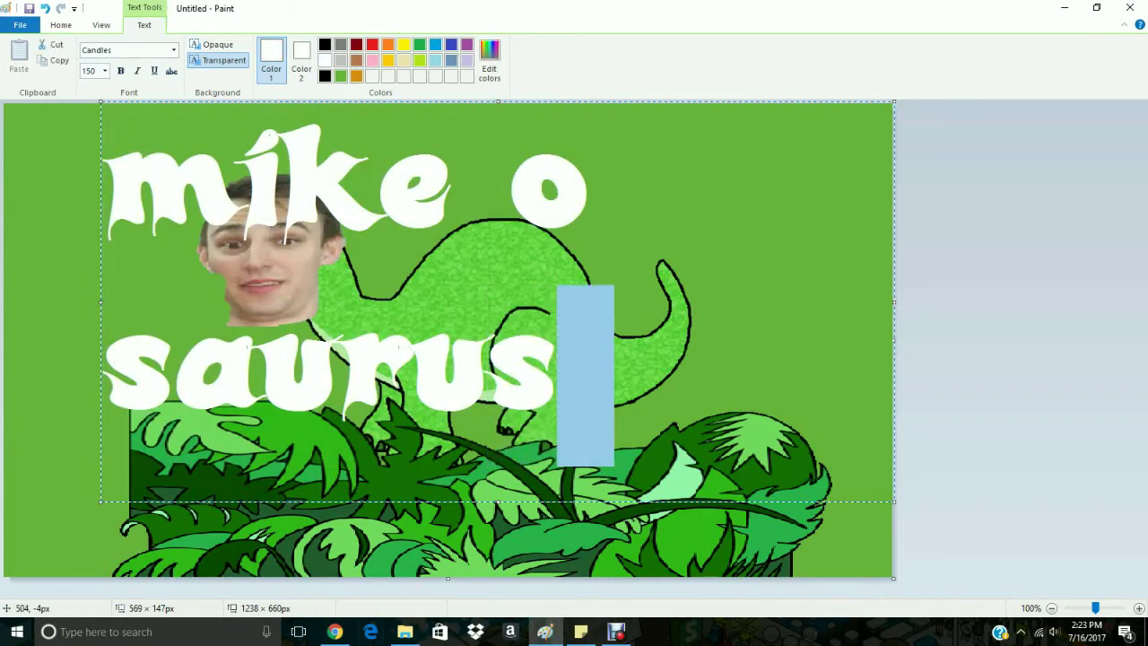
key(shift+Left)
key(ctrl+a)
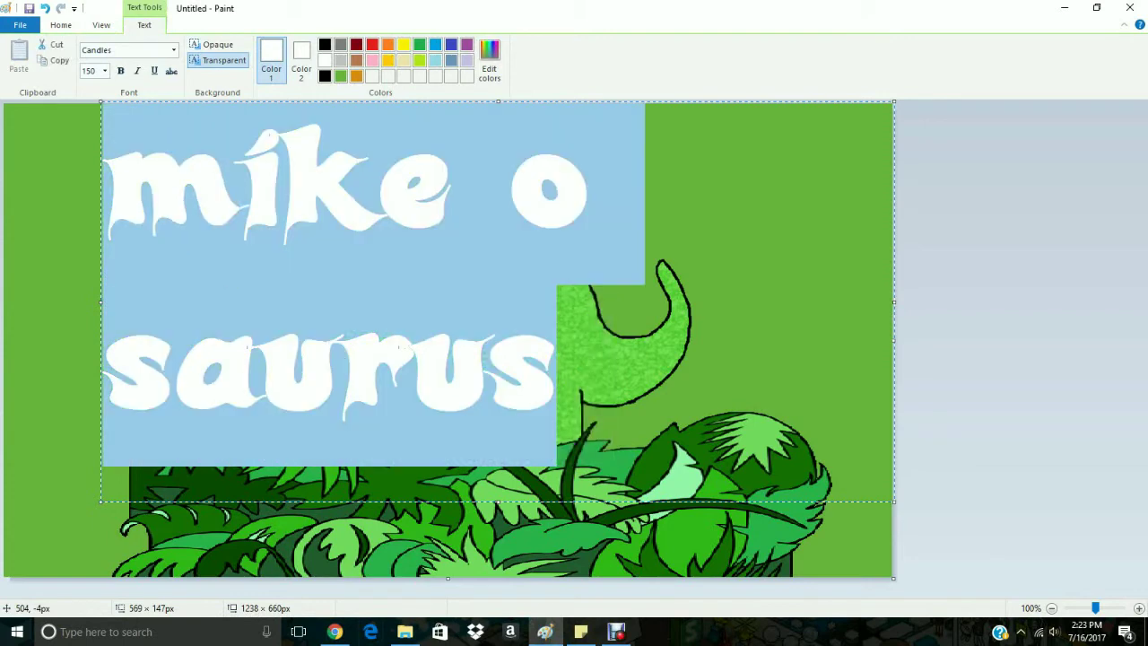
click(104, 71)
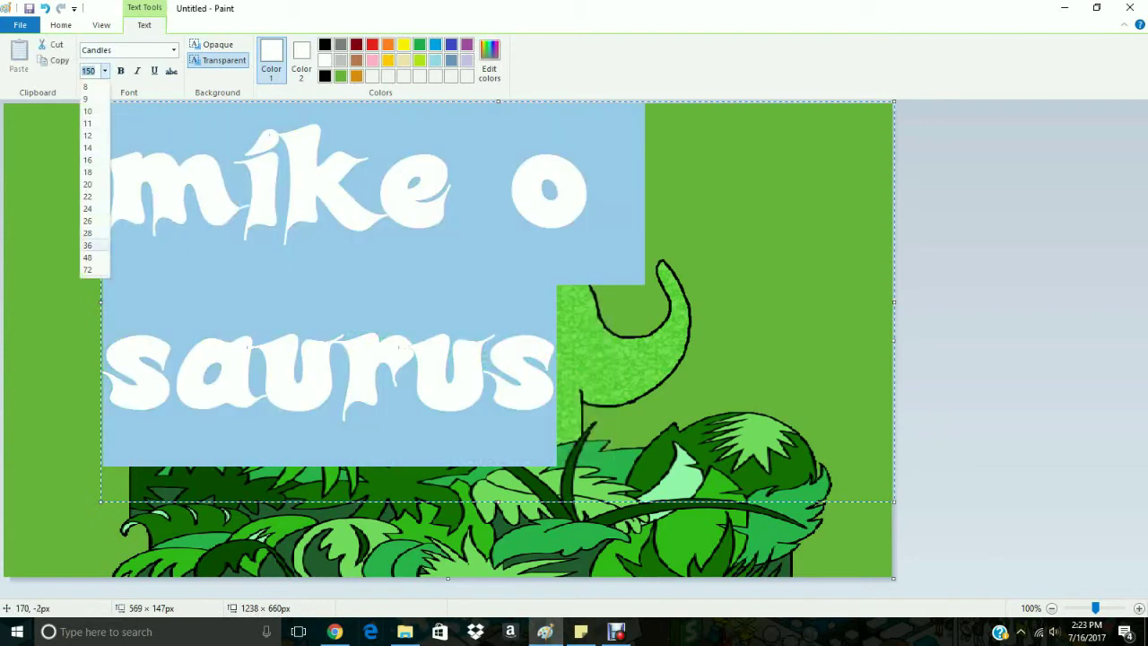
click(87, 269)
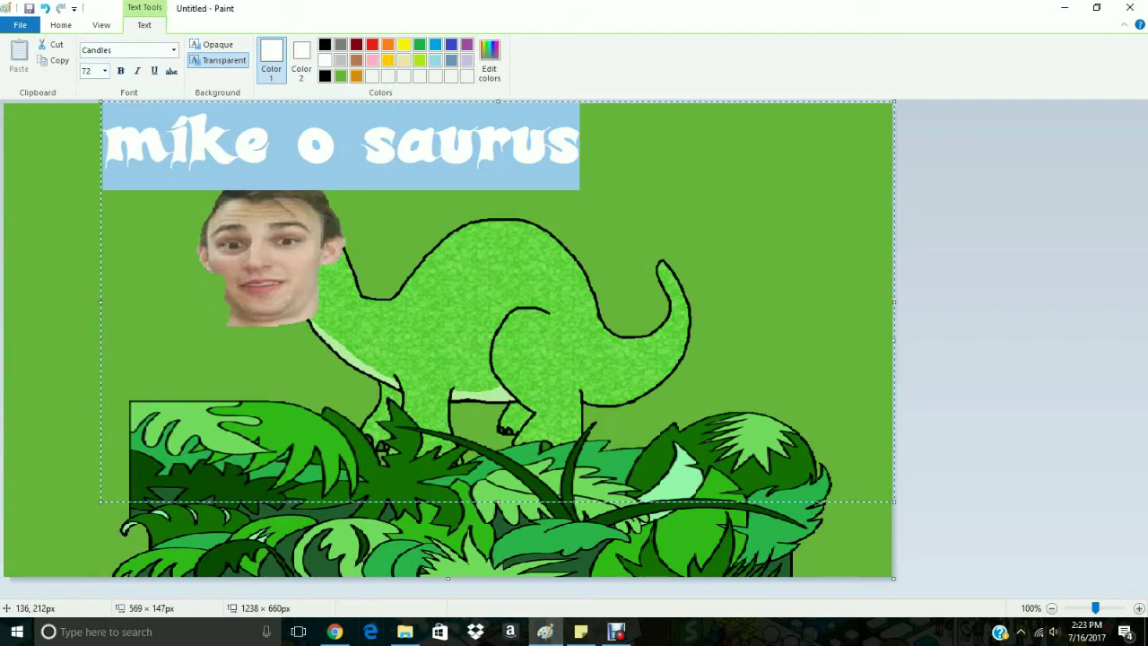
Replace the spaces around the "o" in the title with hyphens, indent the title slightly and commit the text.
click(297, 146)
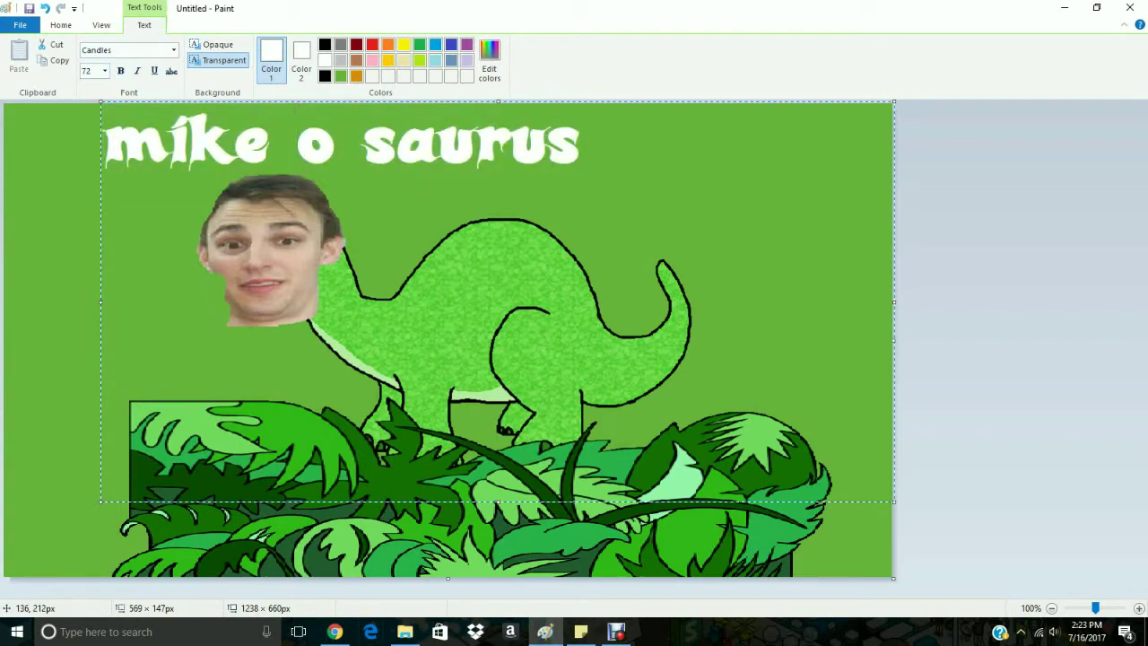
key(BackSpace)
text(-)
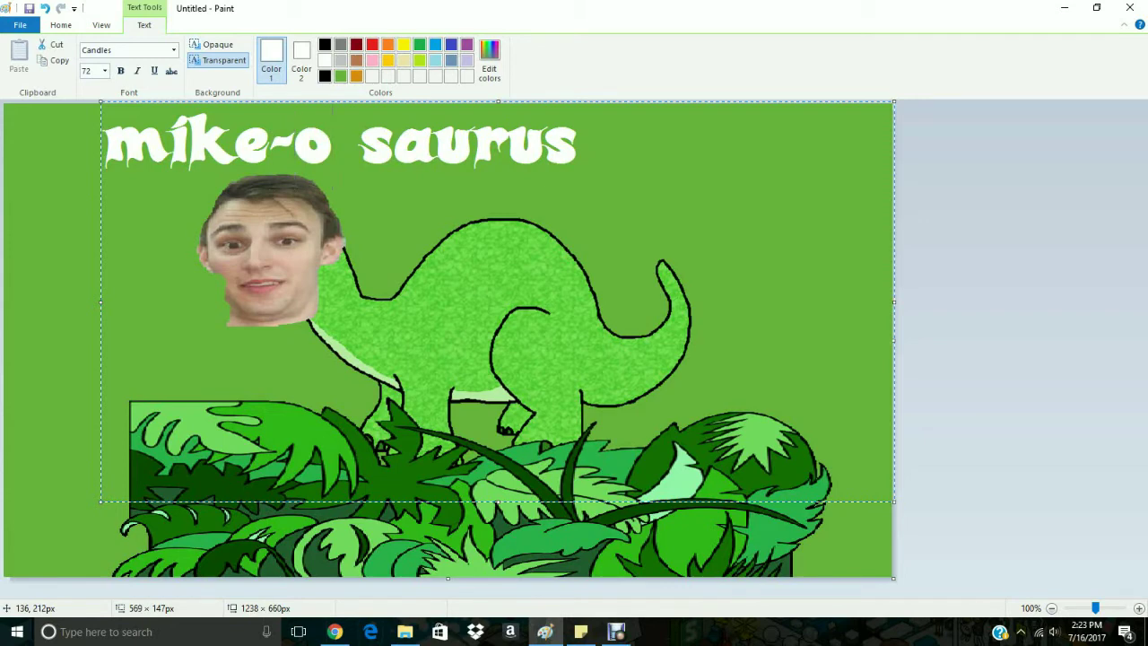
key(BackSpace)
text(-)
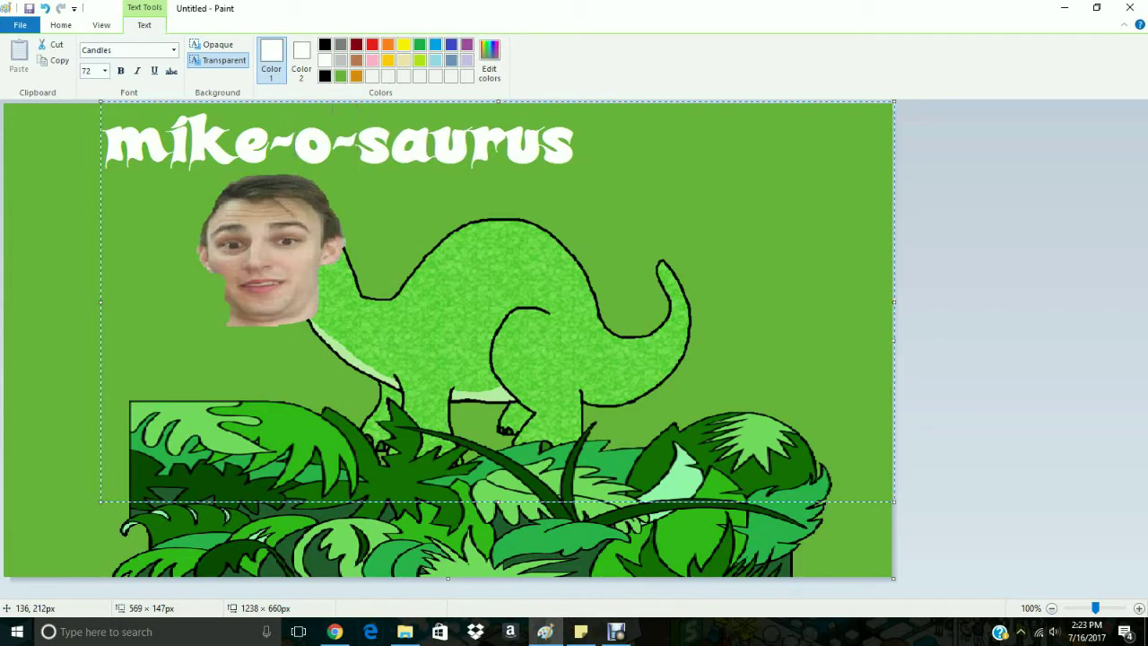
key(Home)
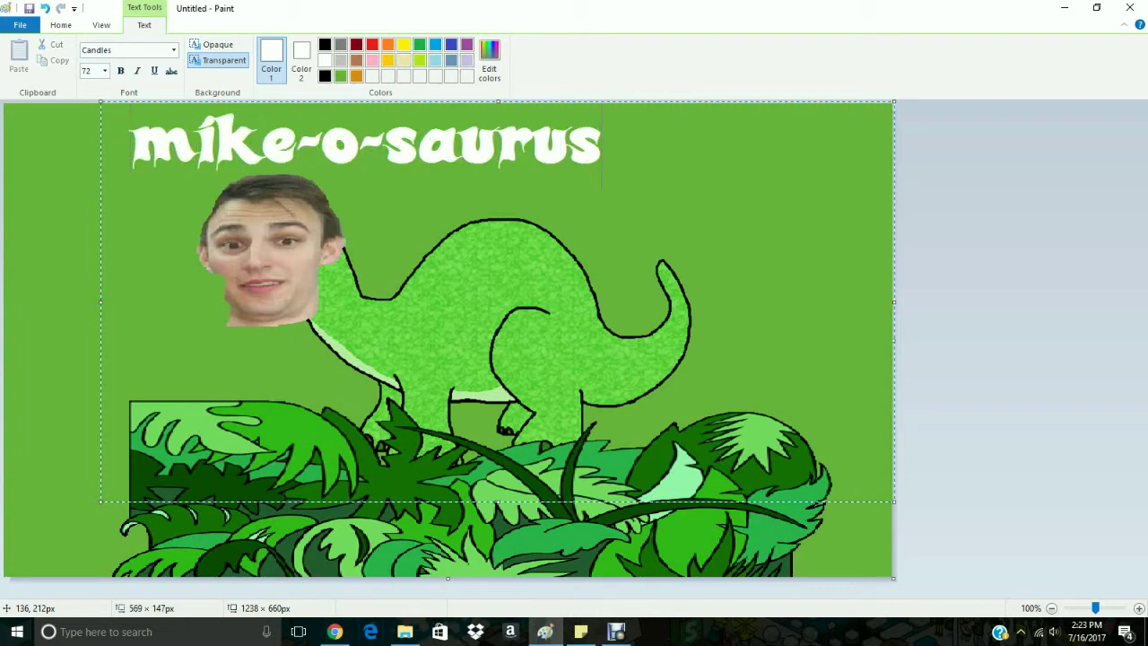
click(858, 522)
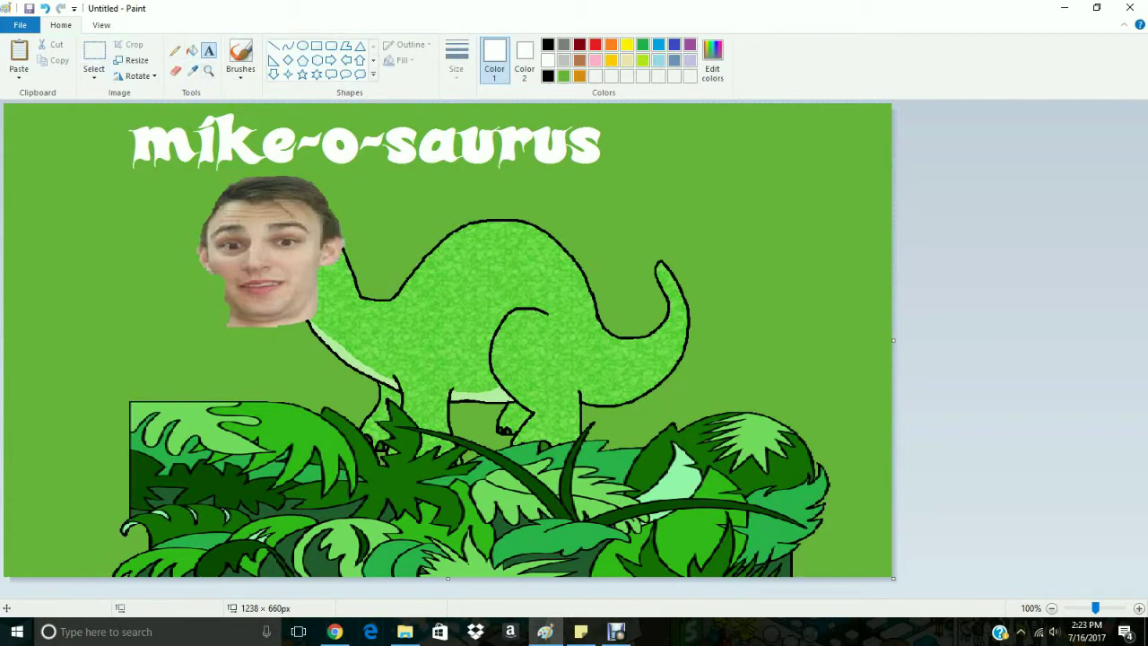
Create a text box about 213 × 384 px beside the dinosaur's tail and set its font to Commons at size 26.
drag(698, 130, 890, 406)
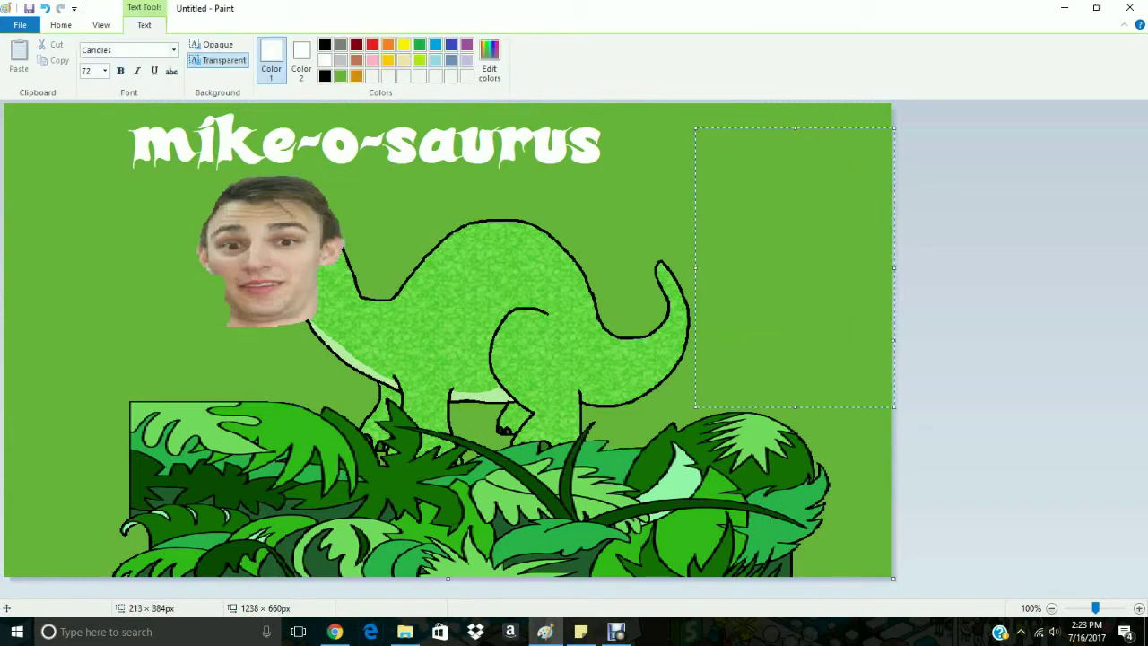
click(173, 50)
scroll(140, 296, down, 3)
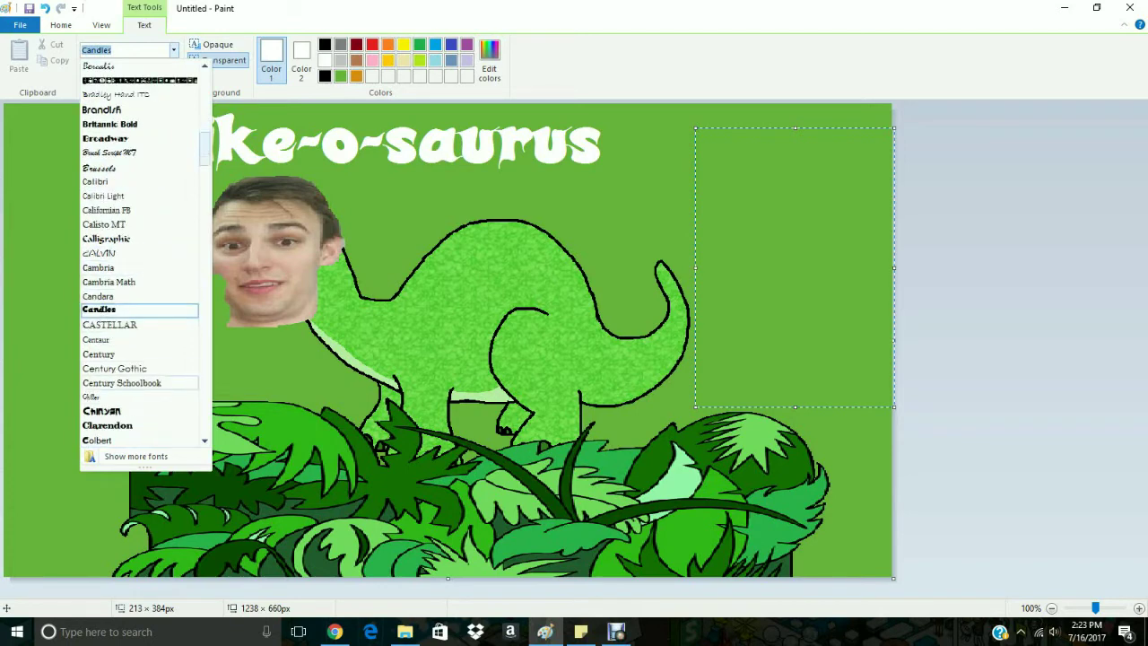
scroll(139, 310, down, 4)
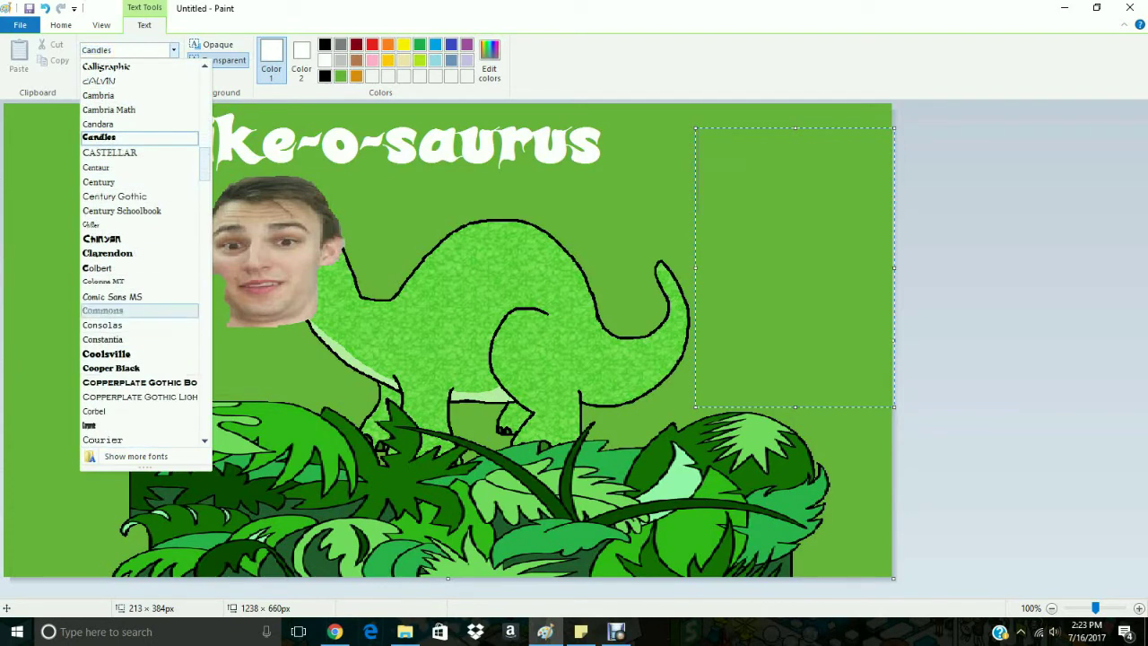
click(139, 311)
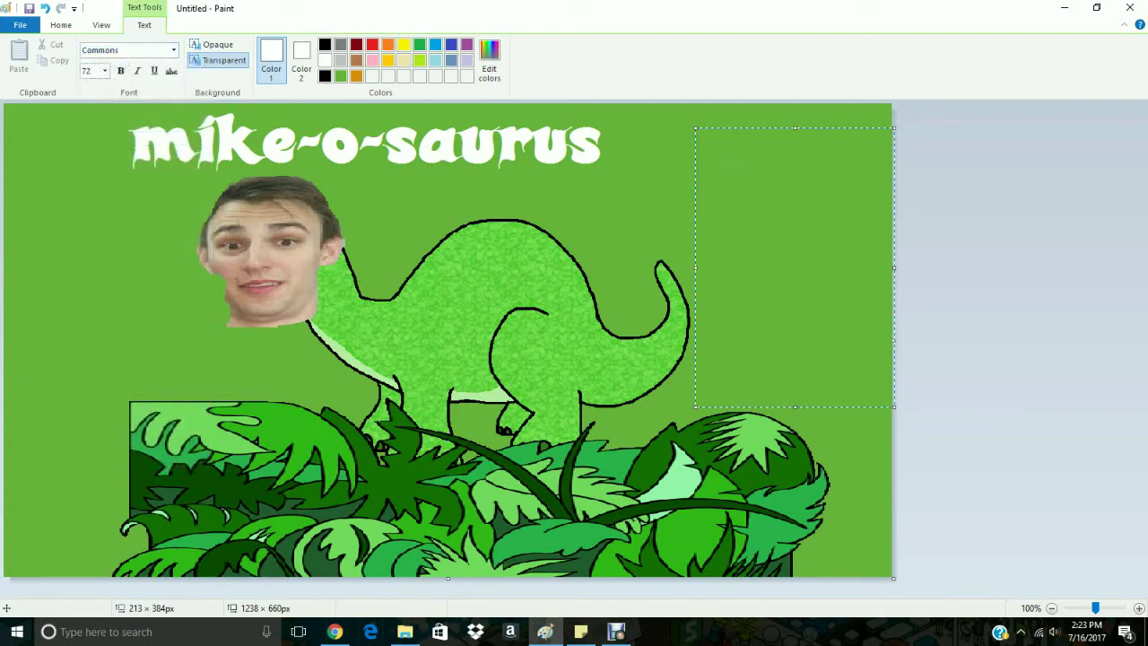
click(104, 71)
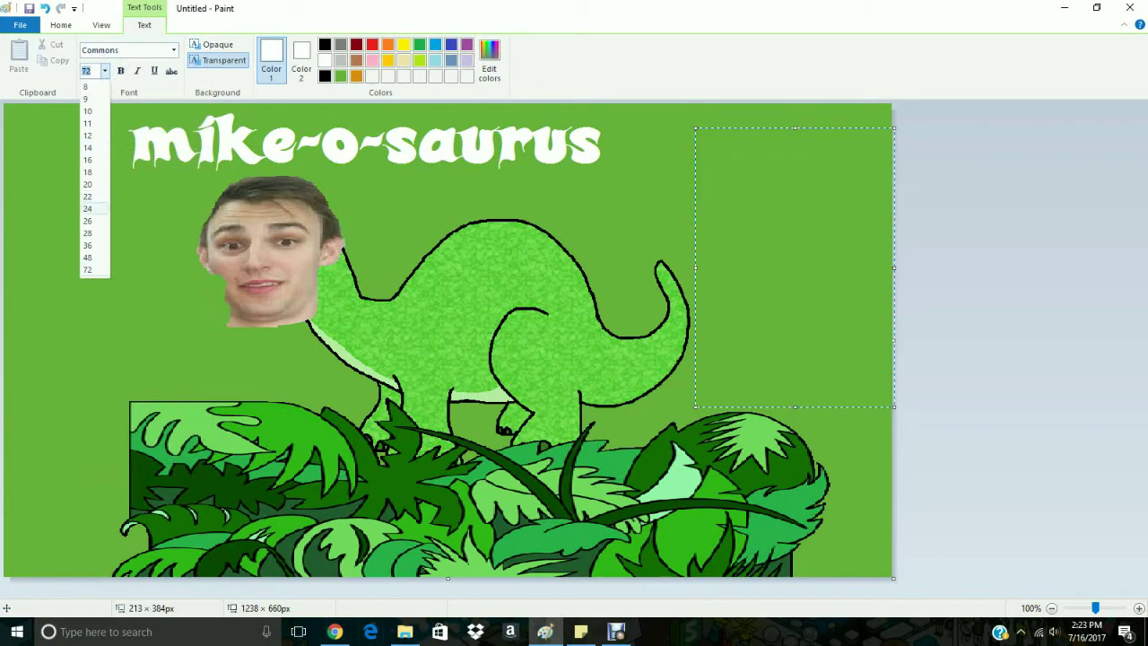
click(87, 220)
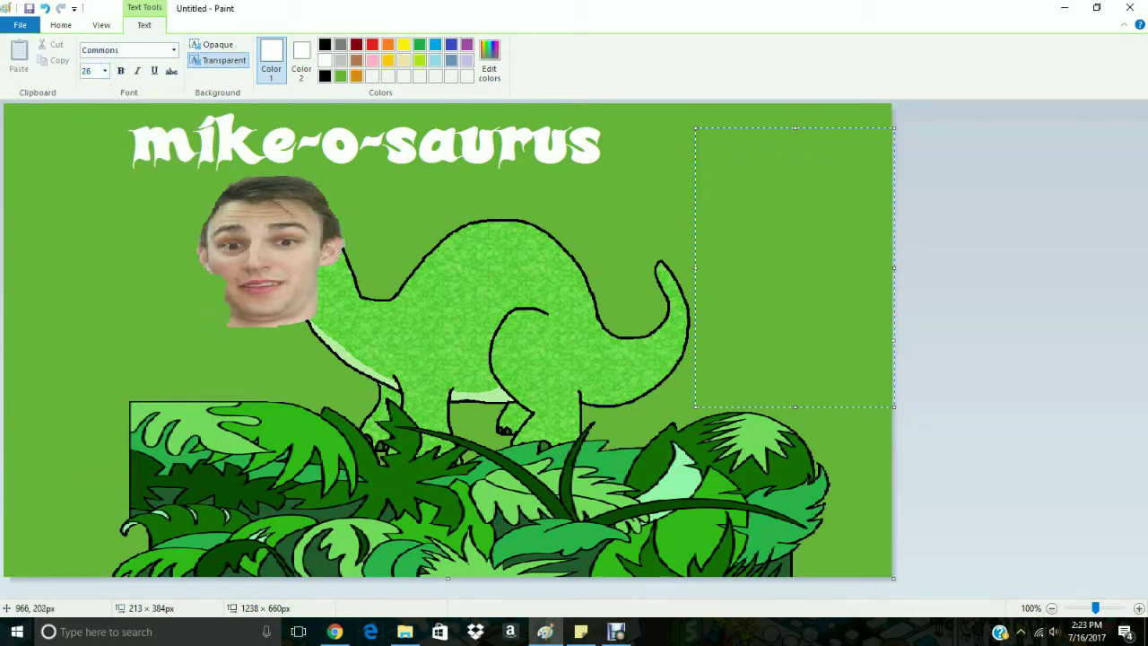
Enter the heading "did you know?" in the new text box and underline it.
text(did  you kno)
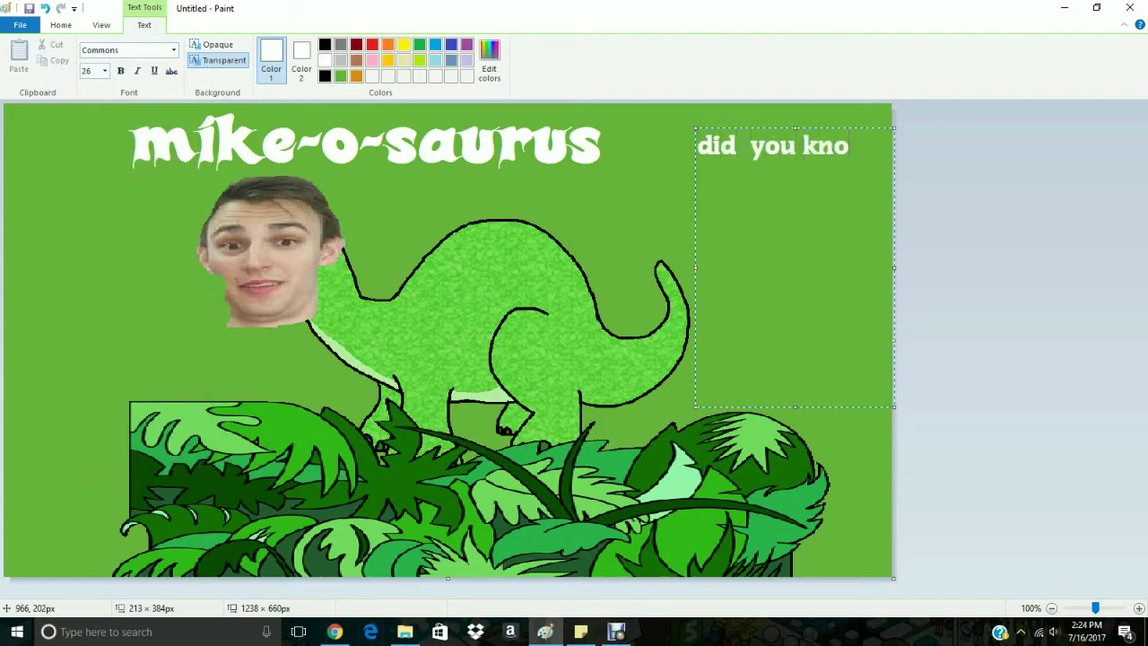
text(w?)
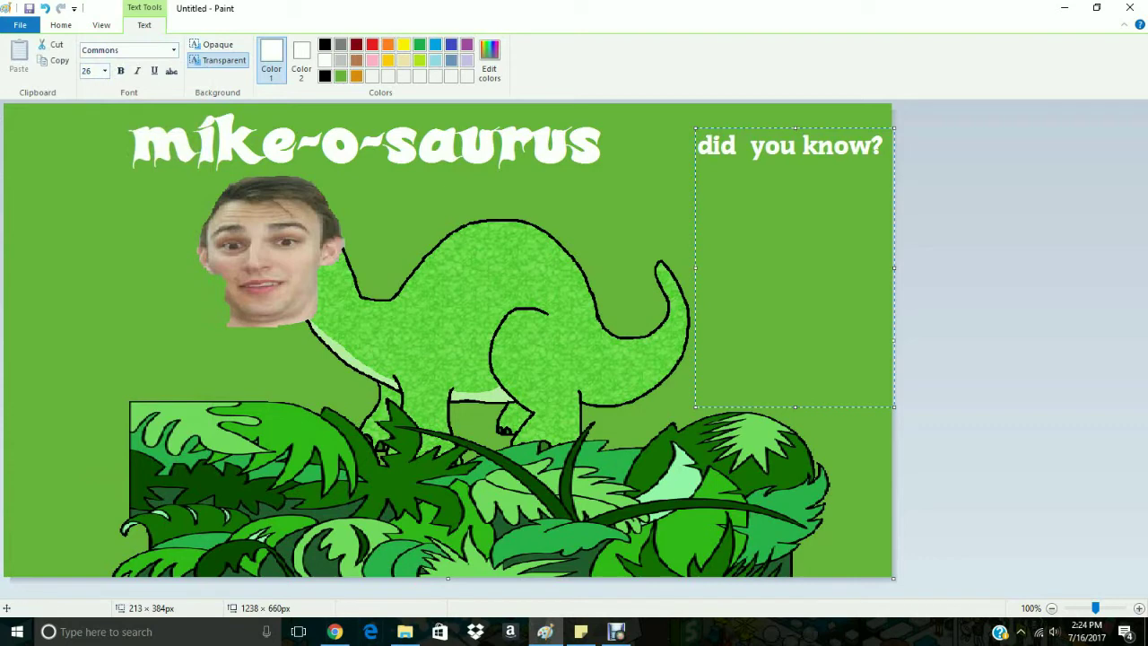
click(104, 70)
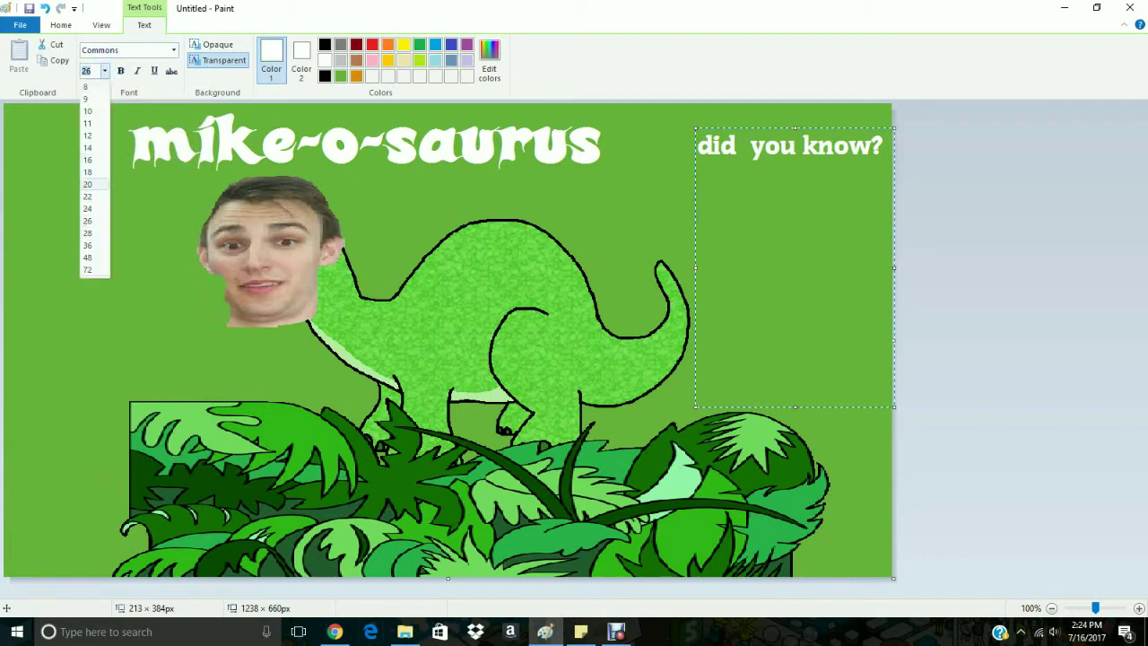
click(89, 184)
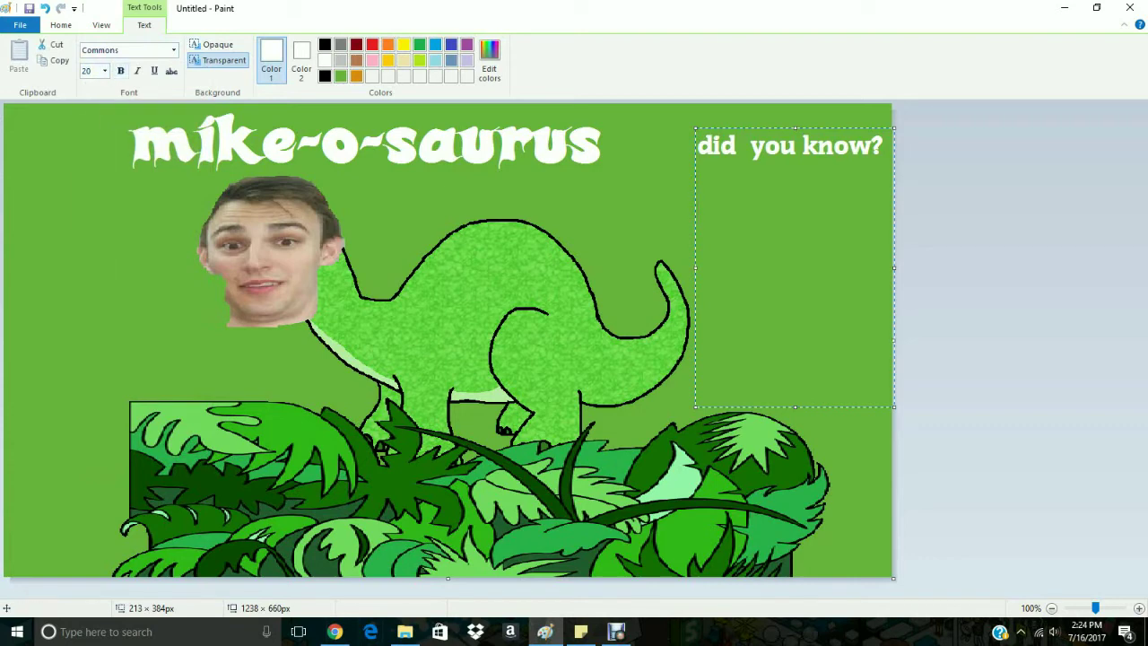
key(ctrl+a)
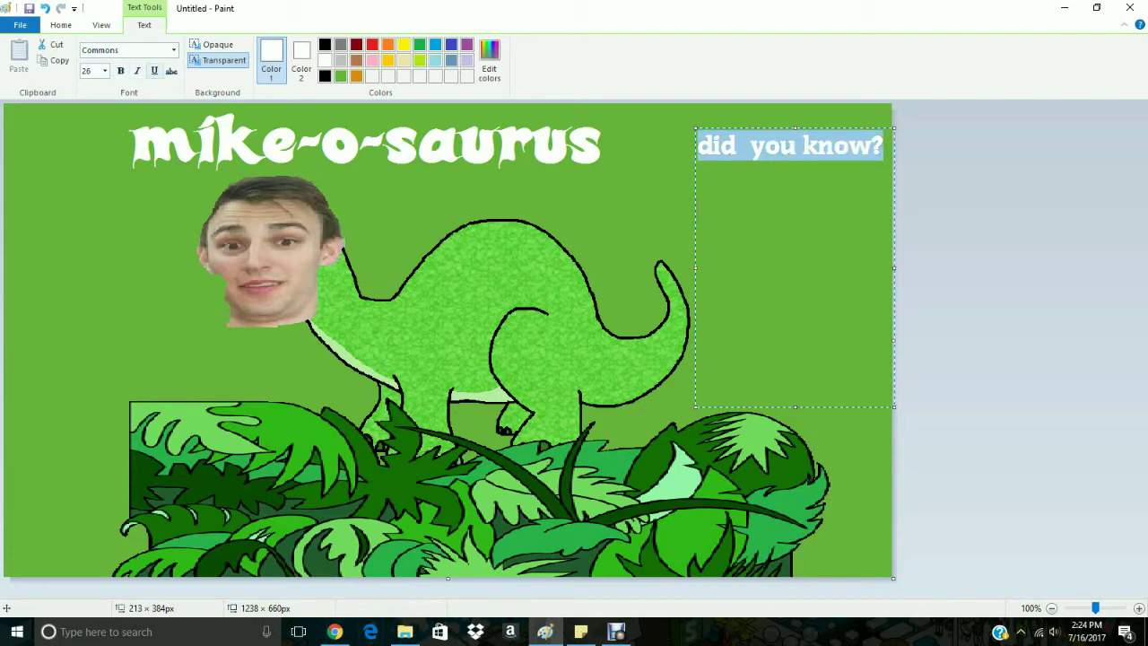
click(883, 146)
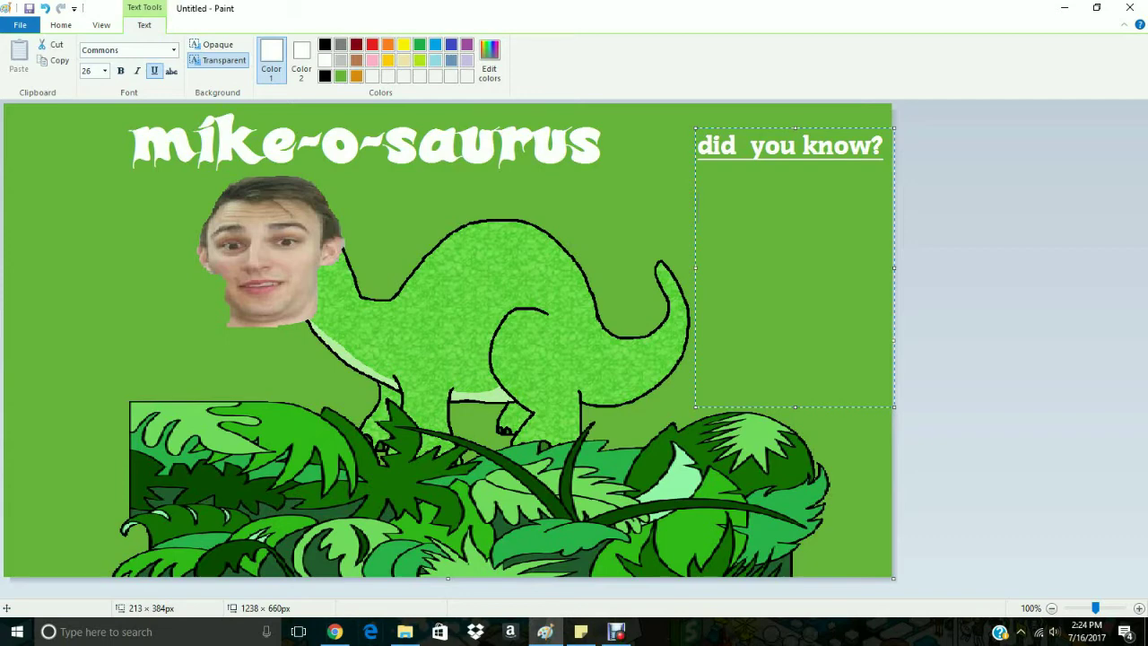
Start a fact below the heading with "The" and the dinosaur's name, without underline and at size 12.
text(The mikeosa)
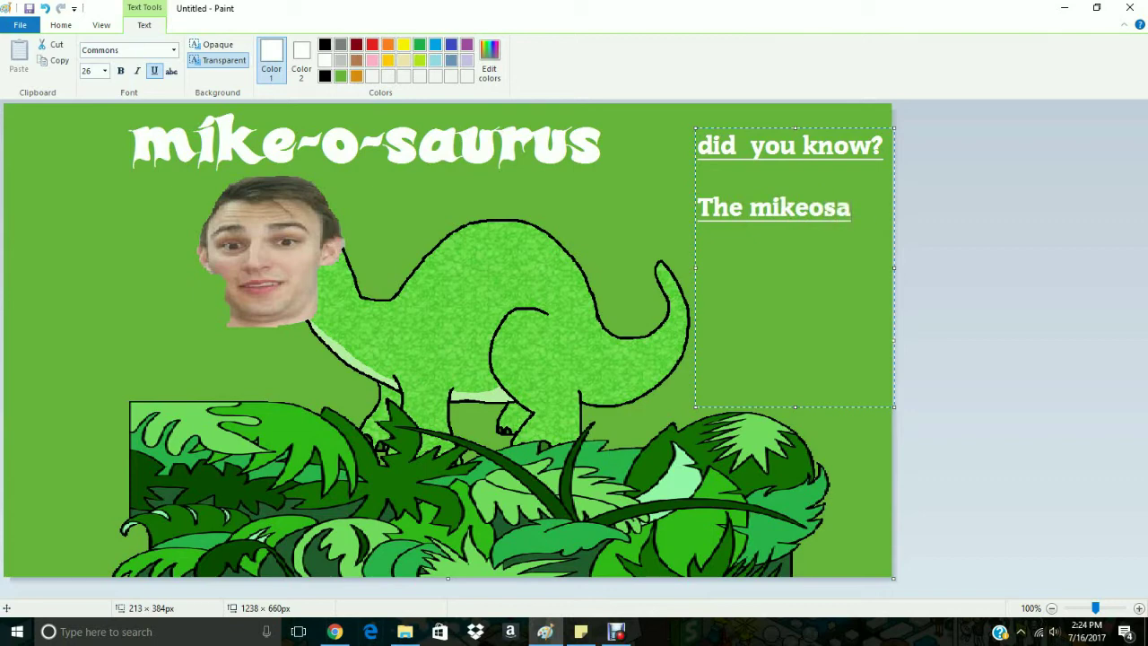
text(urus)
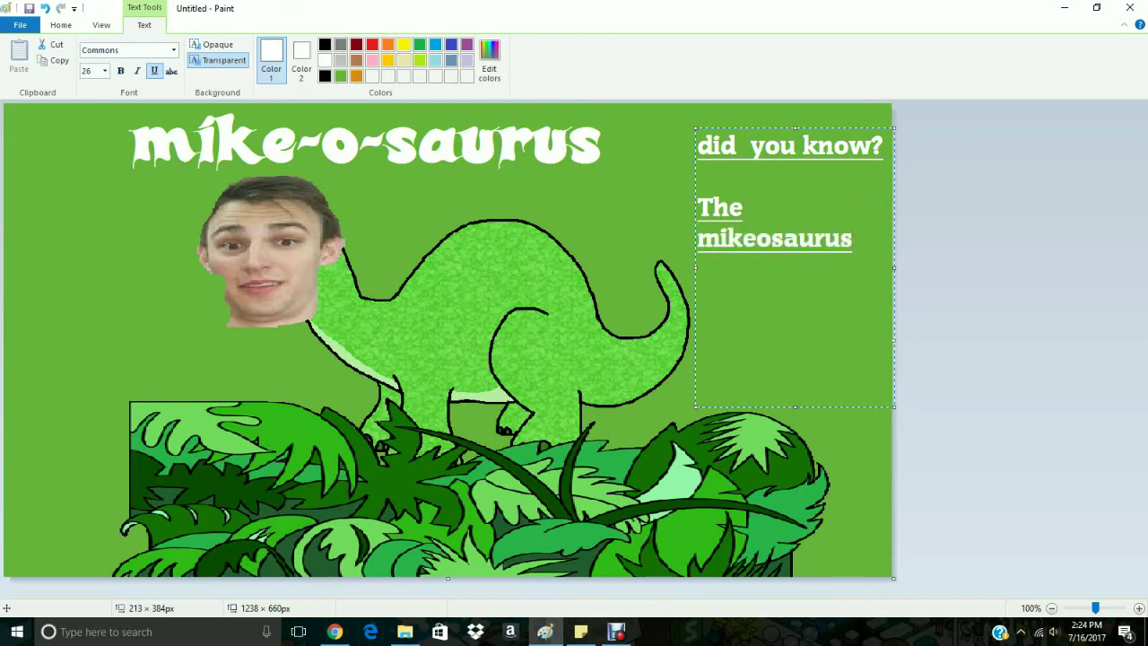
drag(854, 242, 700, 208)
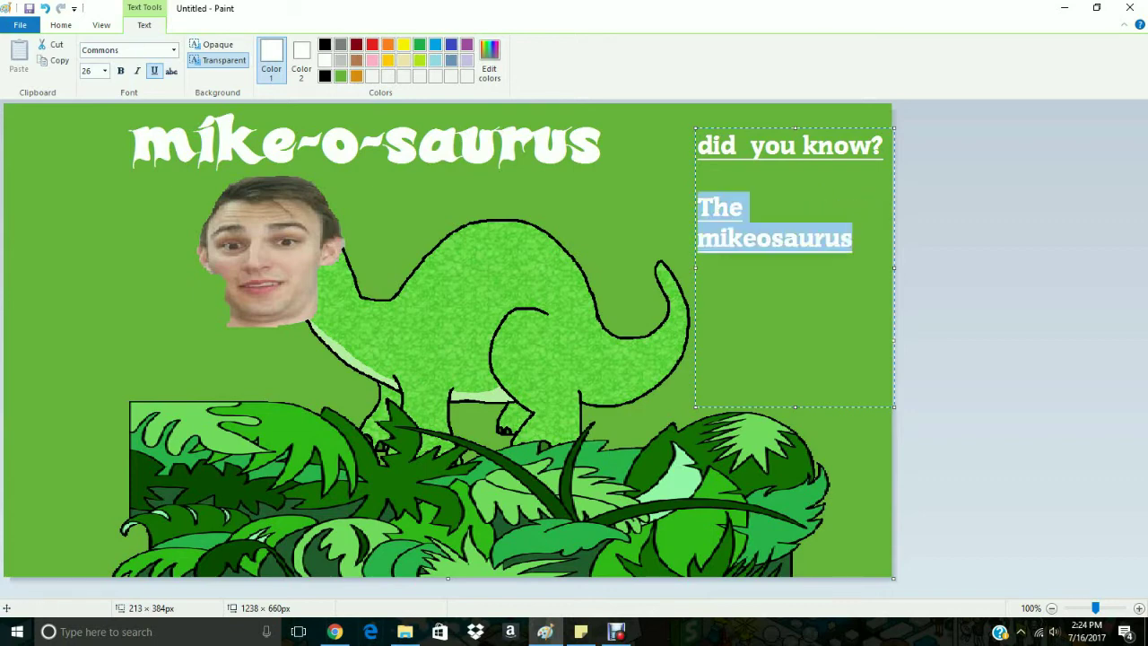
click(155, 70)
click(105, 71)
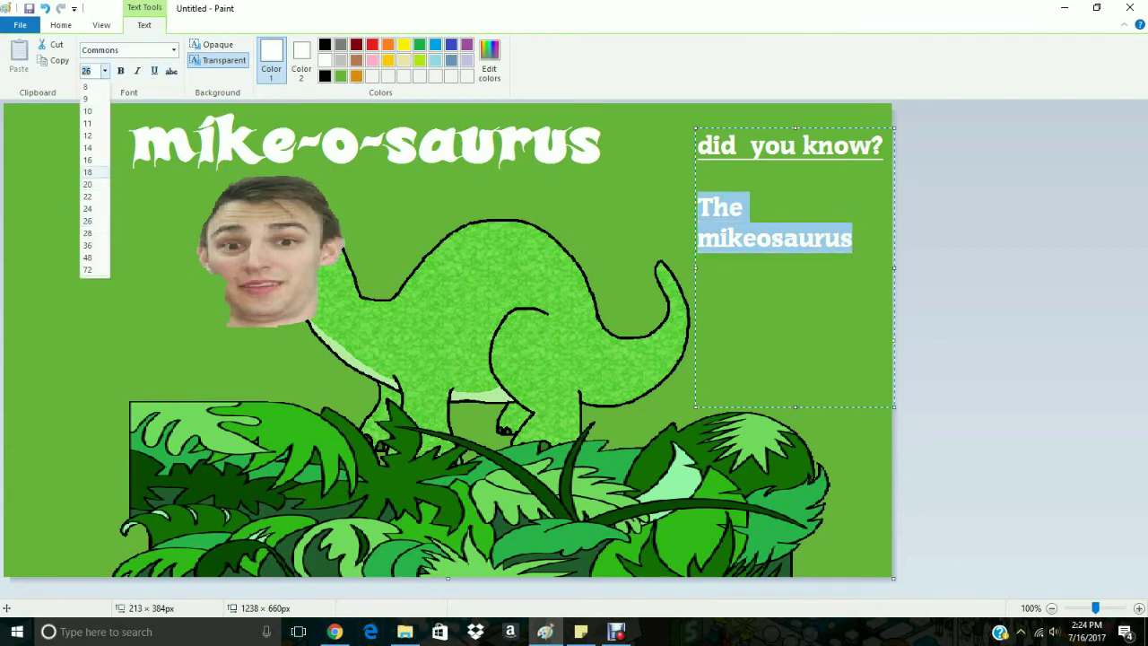
click(88, 172)
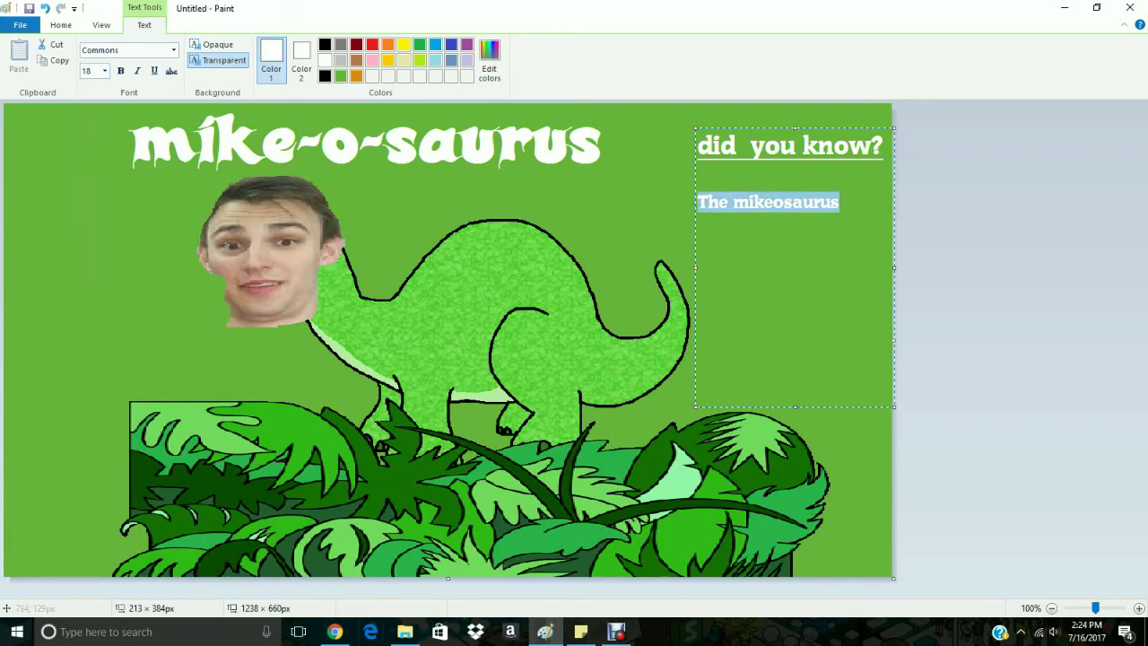
click(105, 71)
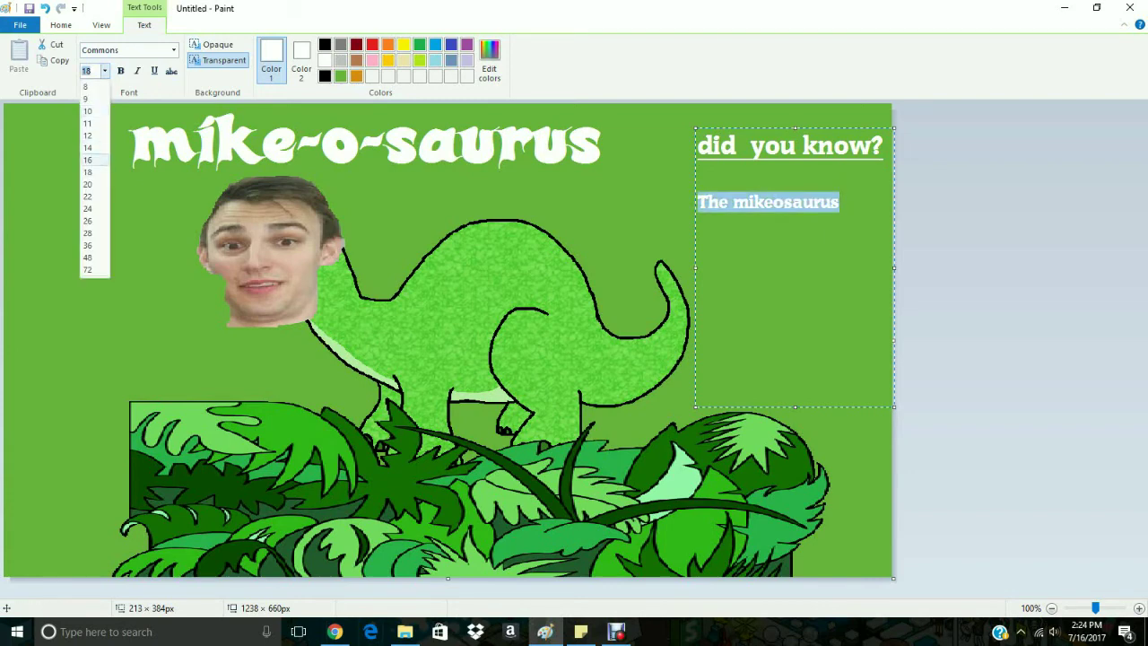
click(88, 134)
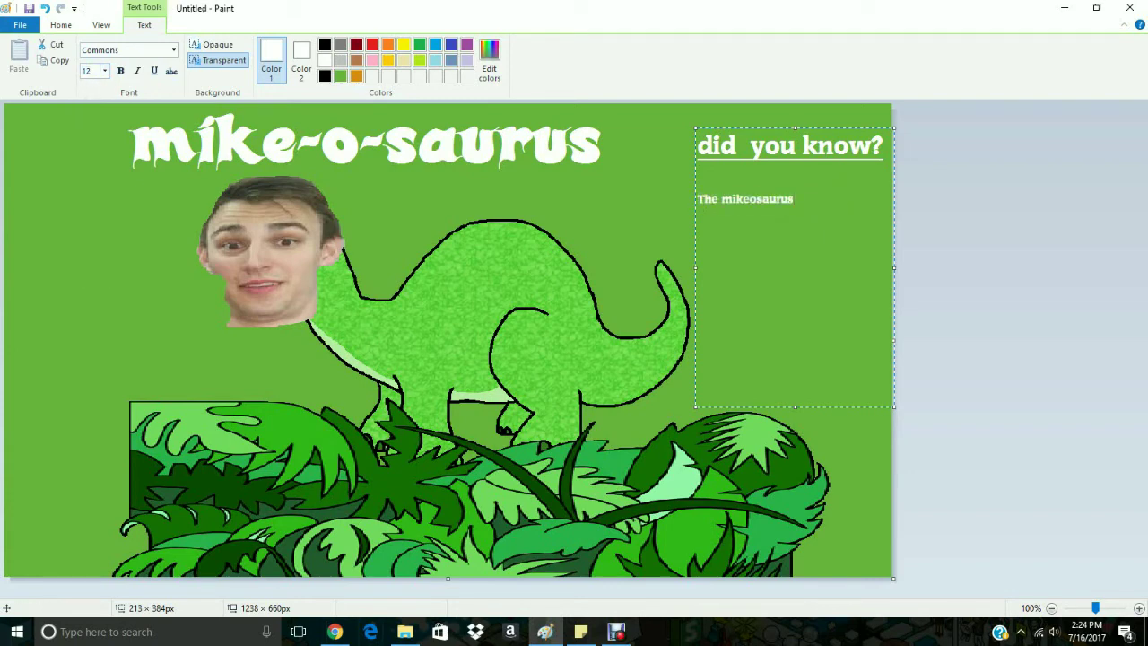
Continue the fact with "is a herbivore that only eats twigs and grass clumps." and add below "and yes this does mean his shit is green.".
text(s a herbivore that onl)
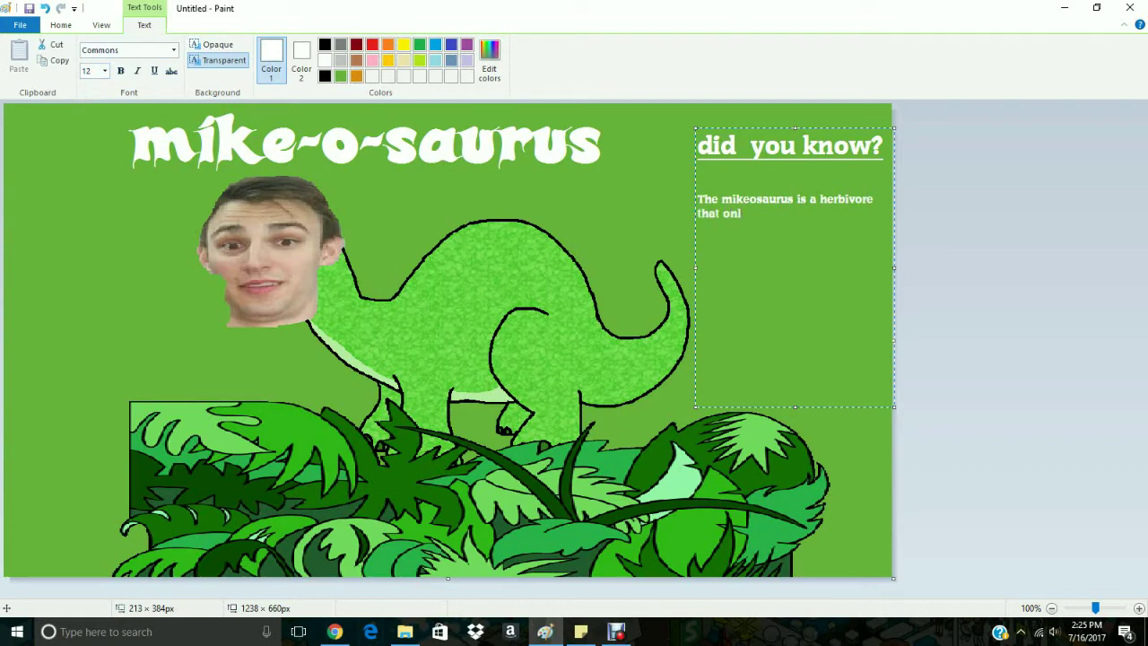
text(y eats twigs and g)
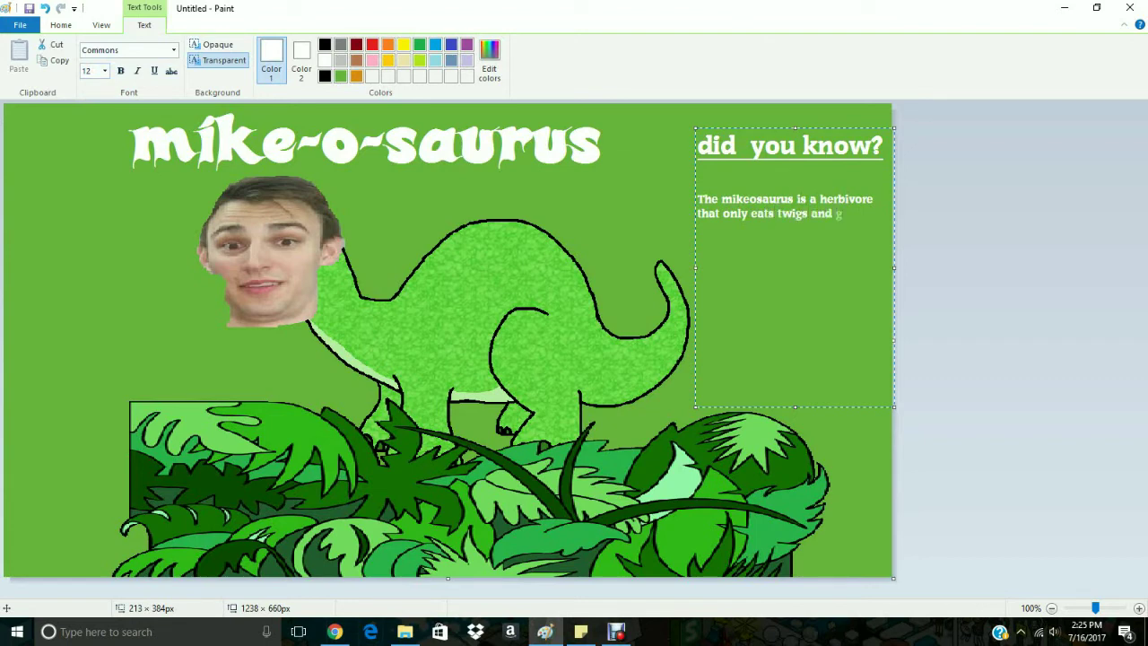
text(rass clumps)
text(and ye)
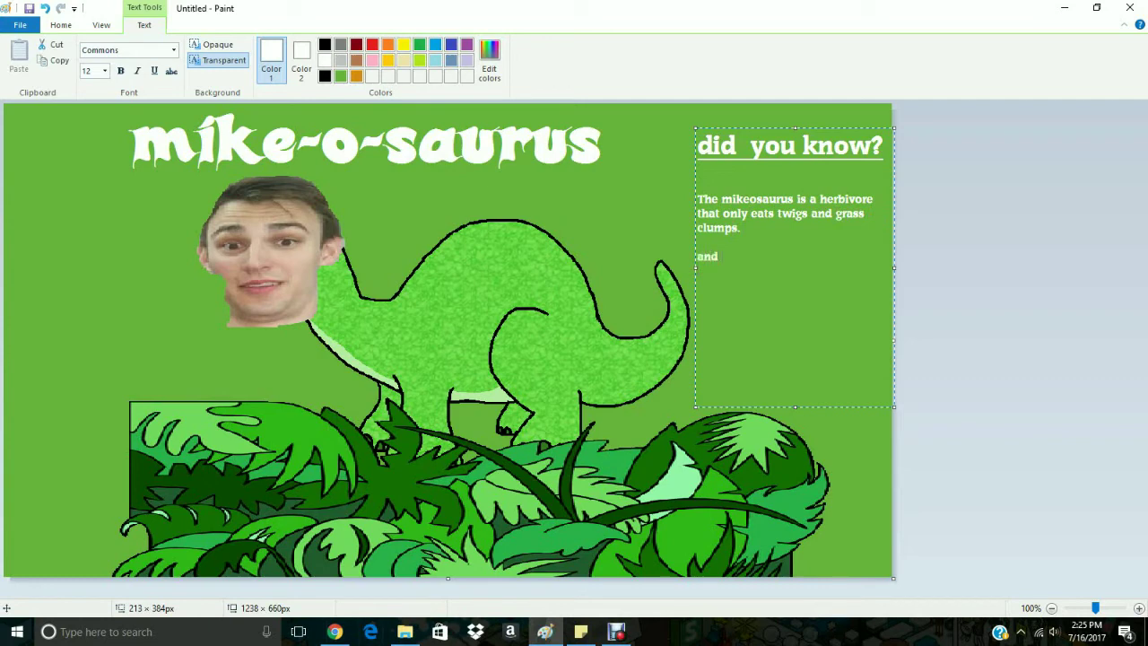
text(s this does mean his shit is green.)
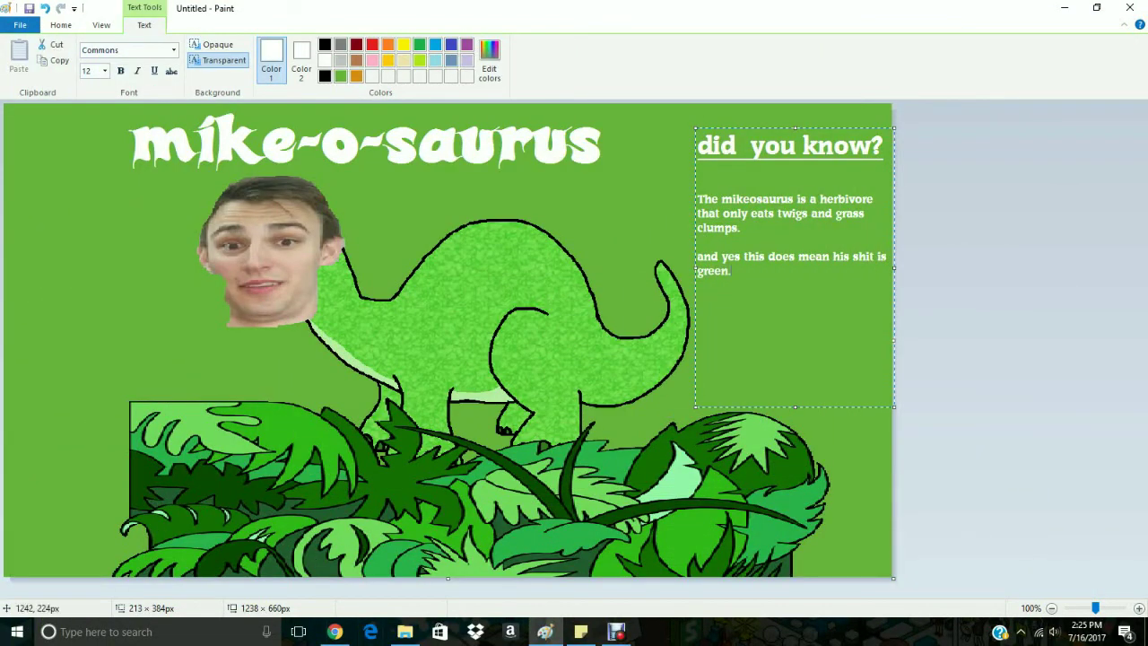
Italicize the word "shit" in the second sentence of the fact and commit the text box.
drag(849, 256, 871, 257)
click(871, 256)
double_click(862, 257)
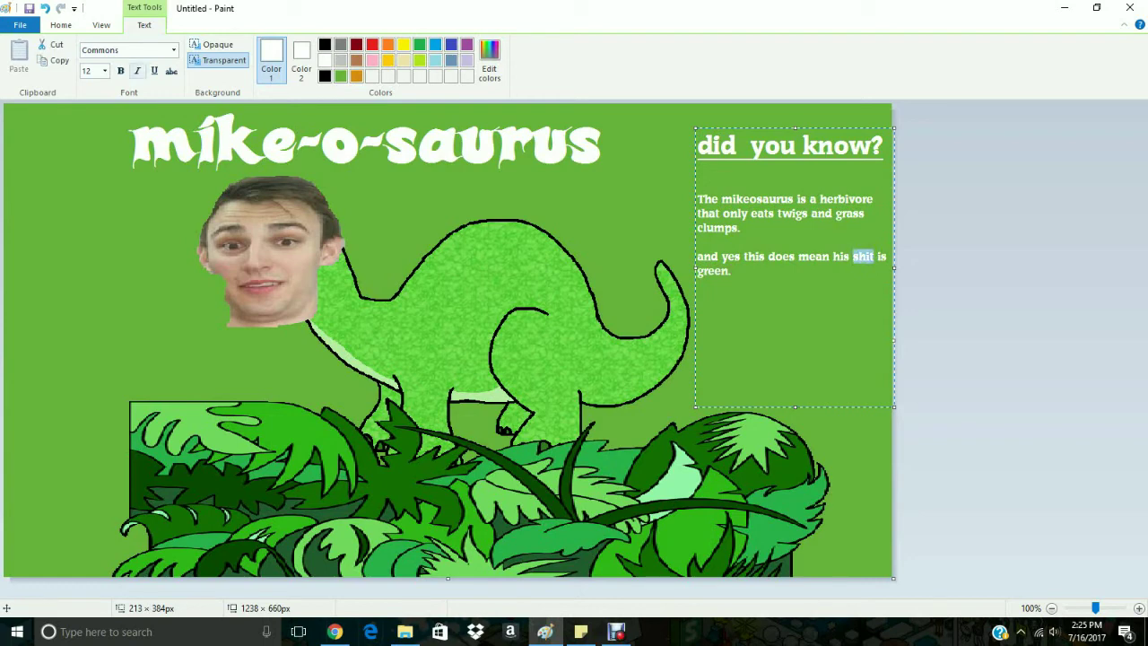
click(136, 70)
click(731, 445)
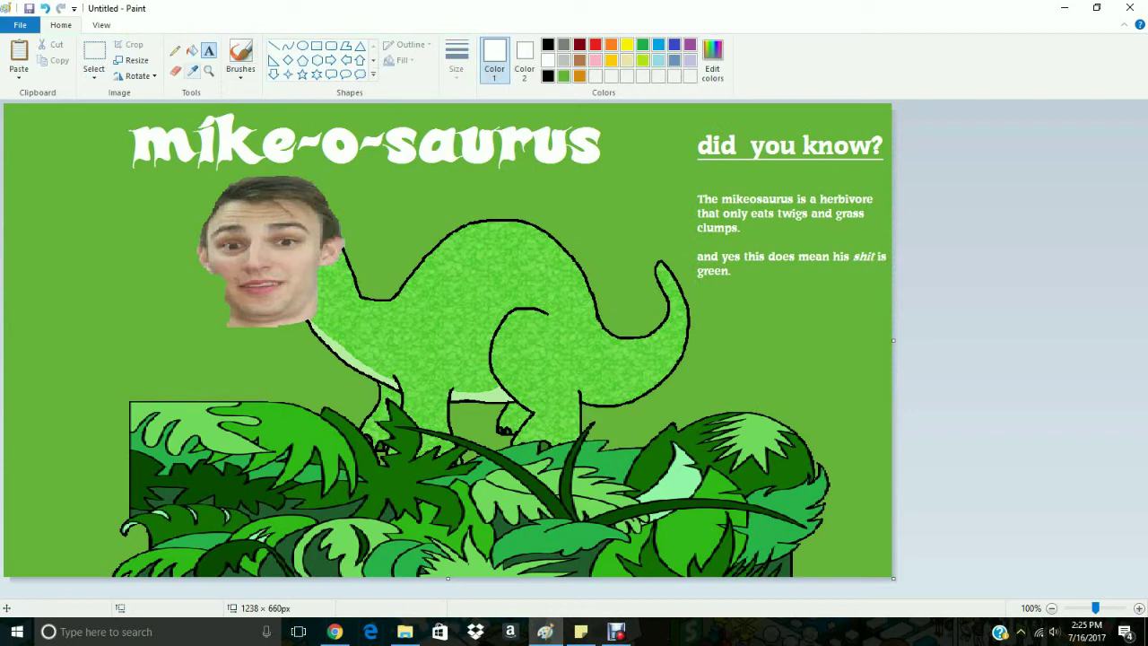
click(240, 74)
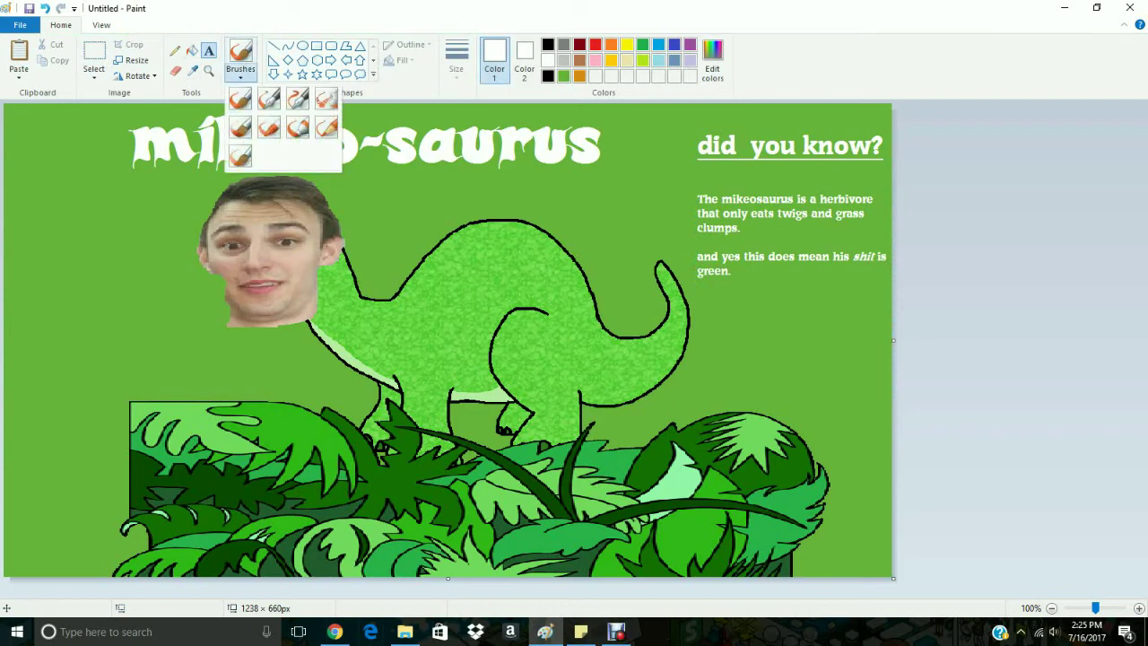
key(Escape)
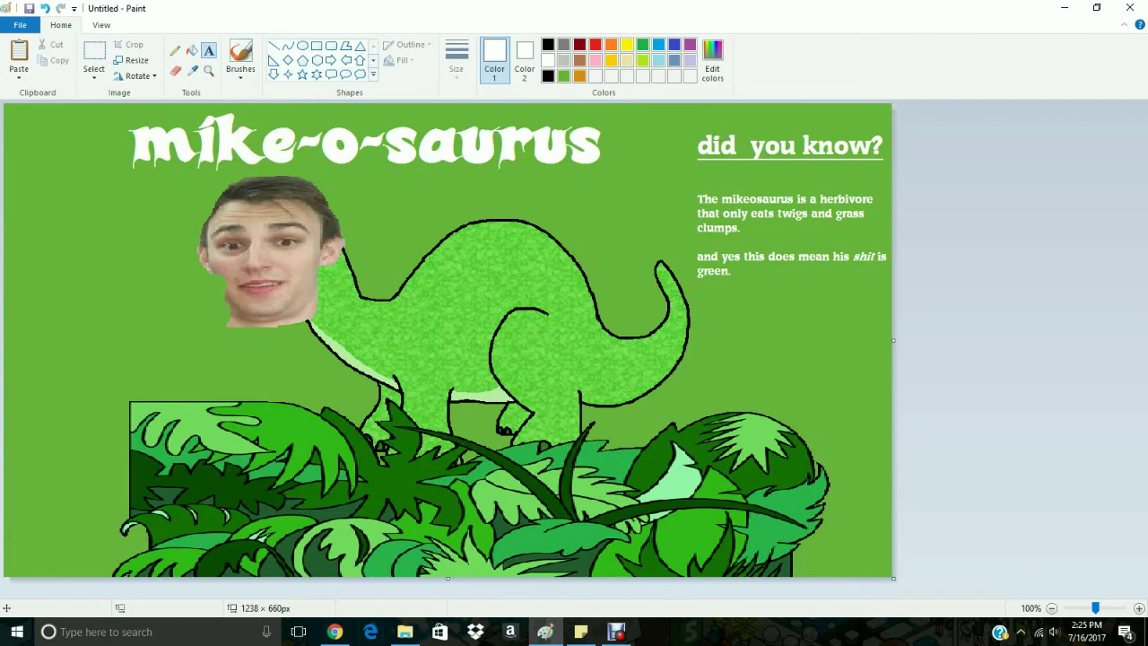
scroll(359, 67, down, 1)
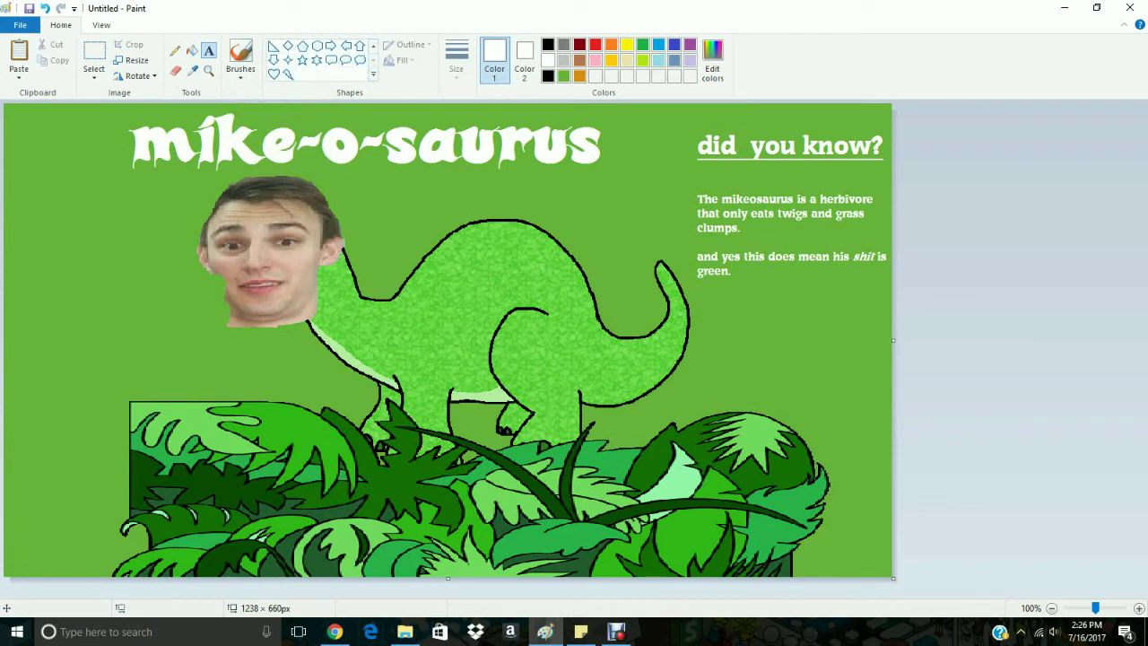
scroll(318, 59, up, 1)
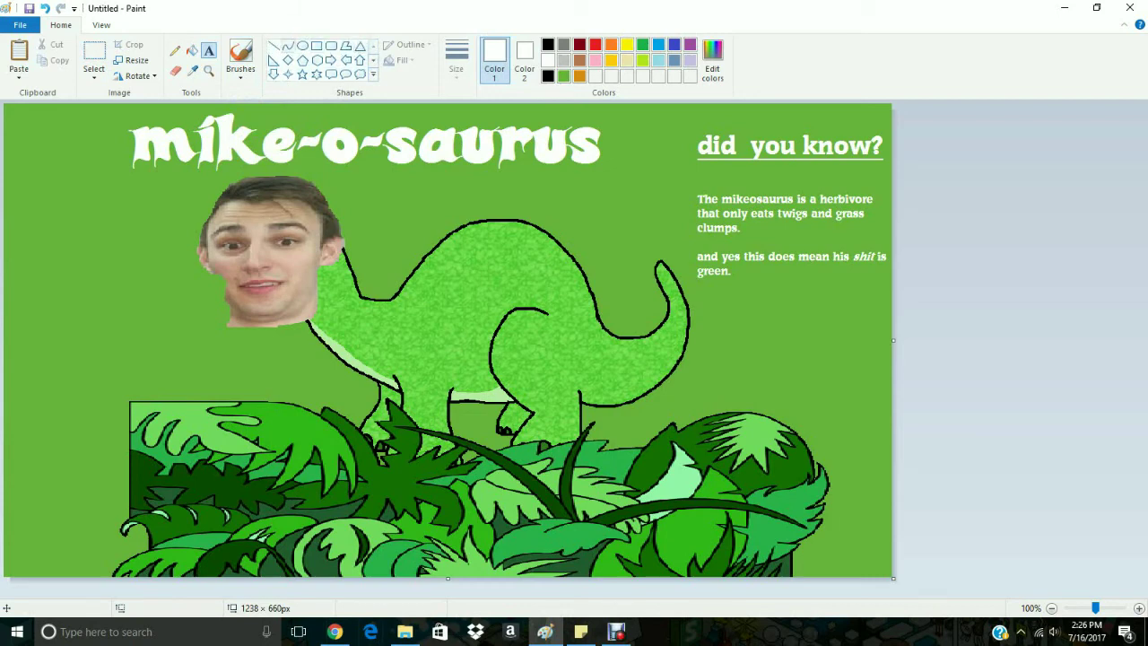
Draw a black vertical line with the Line tool beside the title and plants, spanning nearly the full canvas height.
click(273, 45)
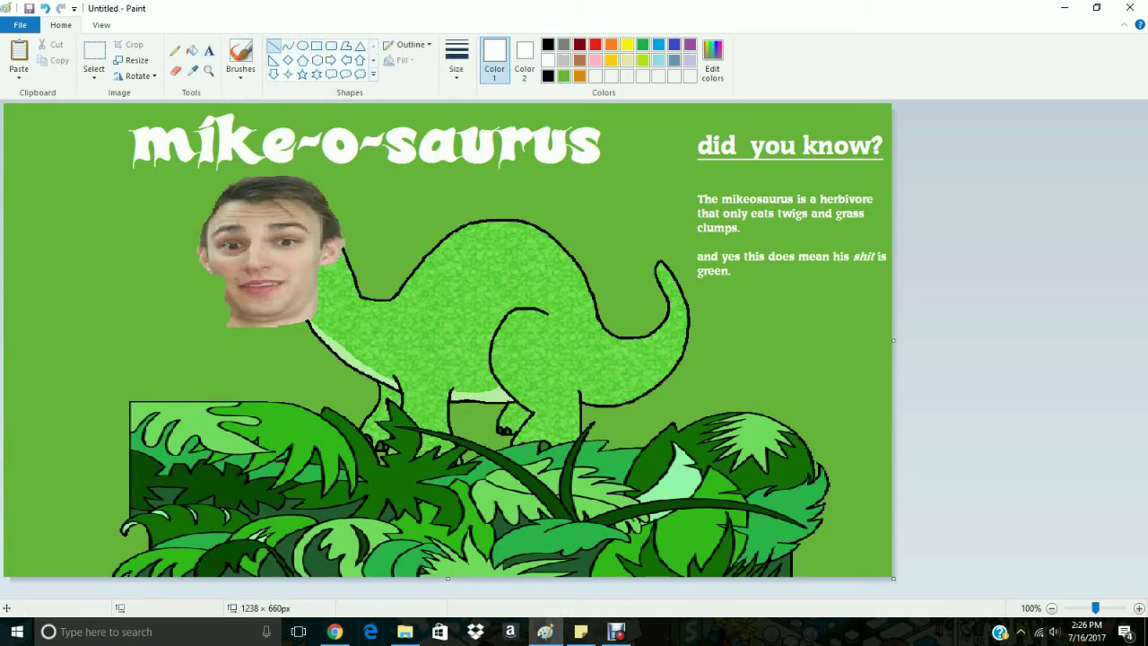
click(547, 45)
click(456, 60)
click(489, 136)
mouse_move(103, 118)
mouse_down()
mouse_move(86, 618)
mouse_move(101, 558)
mouse_up()
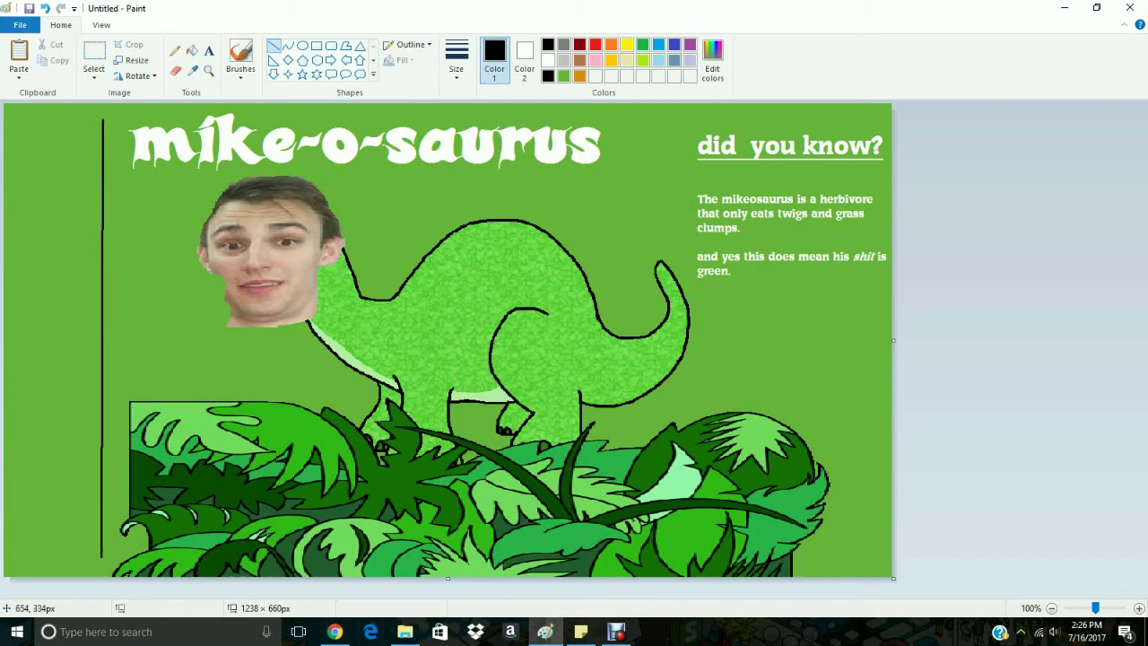
Frame the "did you know?" text with three black lines reaching the canvas edge, and underline the title with a black line.
drag(688, 131, 691, 293)
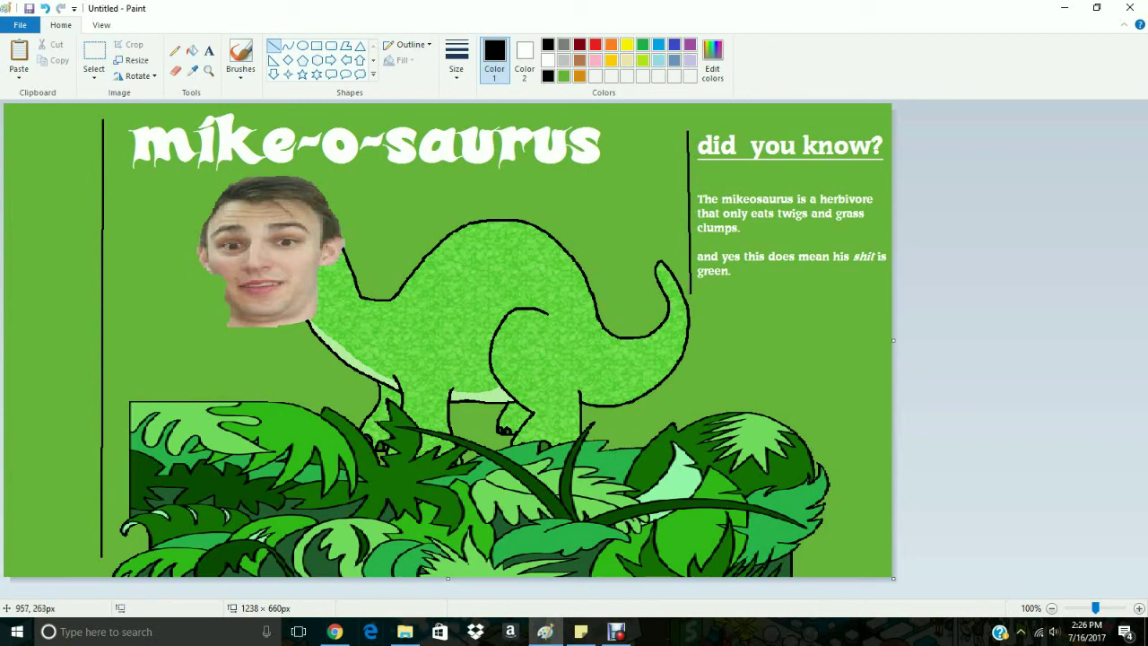
drag(690, 294, 944, 291)
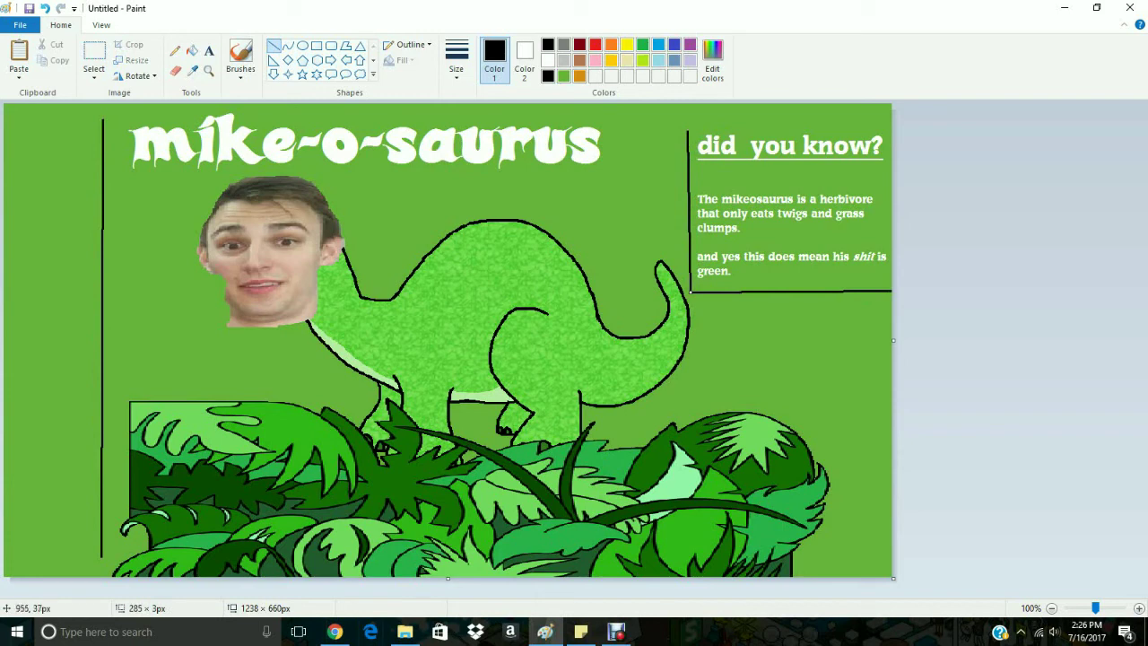
drag(689, 130, 895, 129)
click(652, 190)
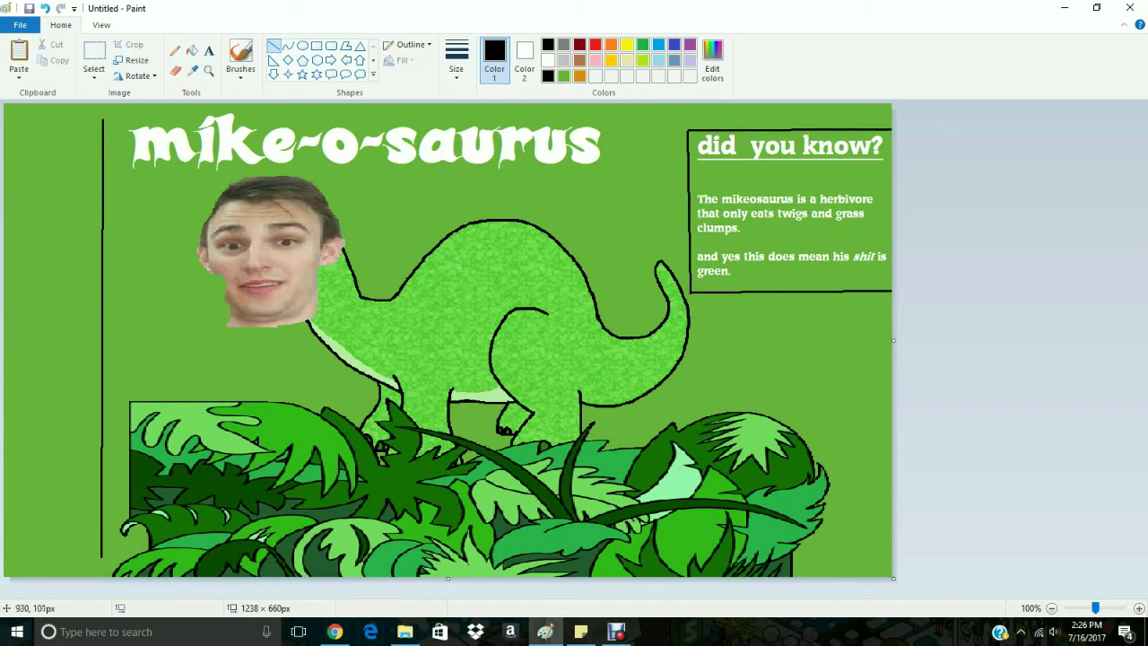
drag(135, 170, 593, 170)
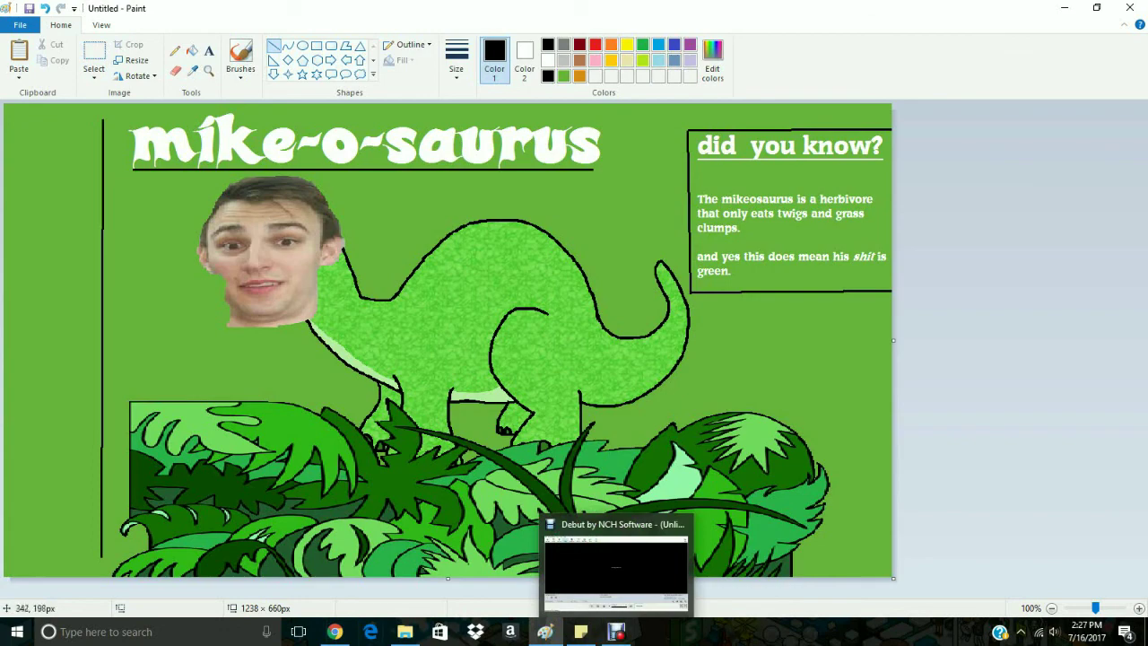
drag(173, 181, 285, 302)
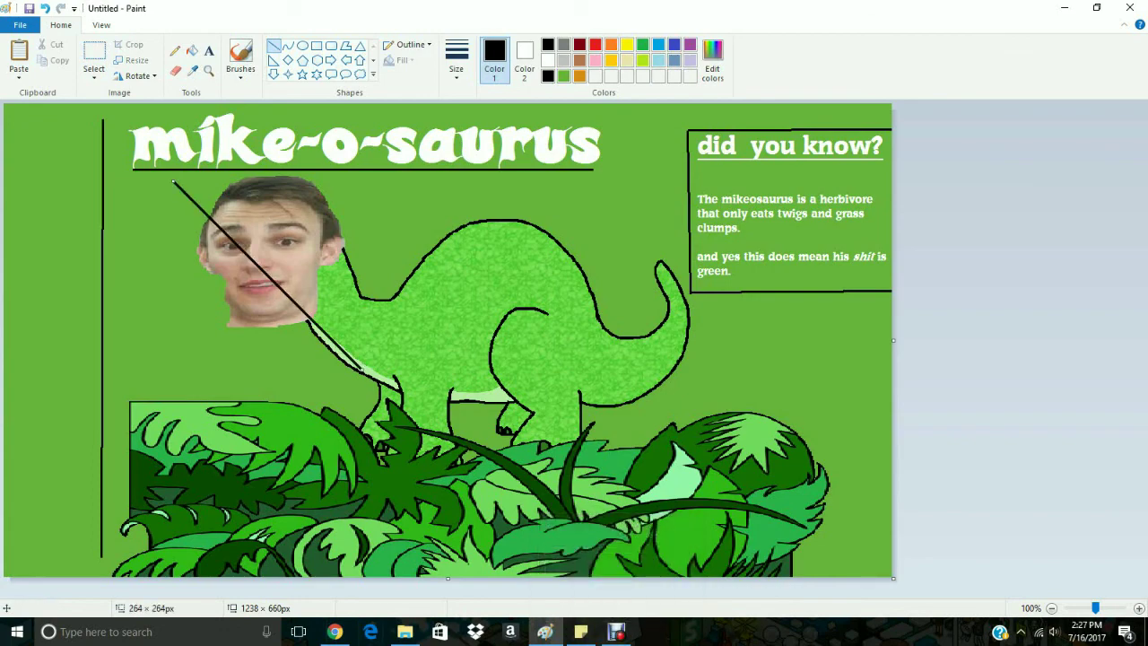
click(45, 8)
click(1139, 608)
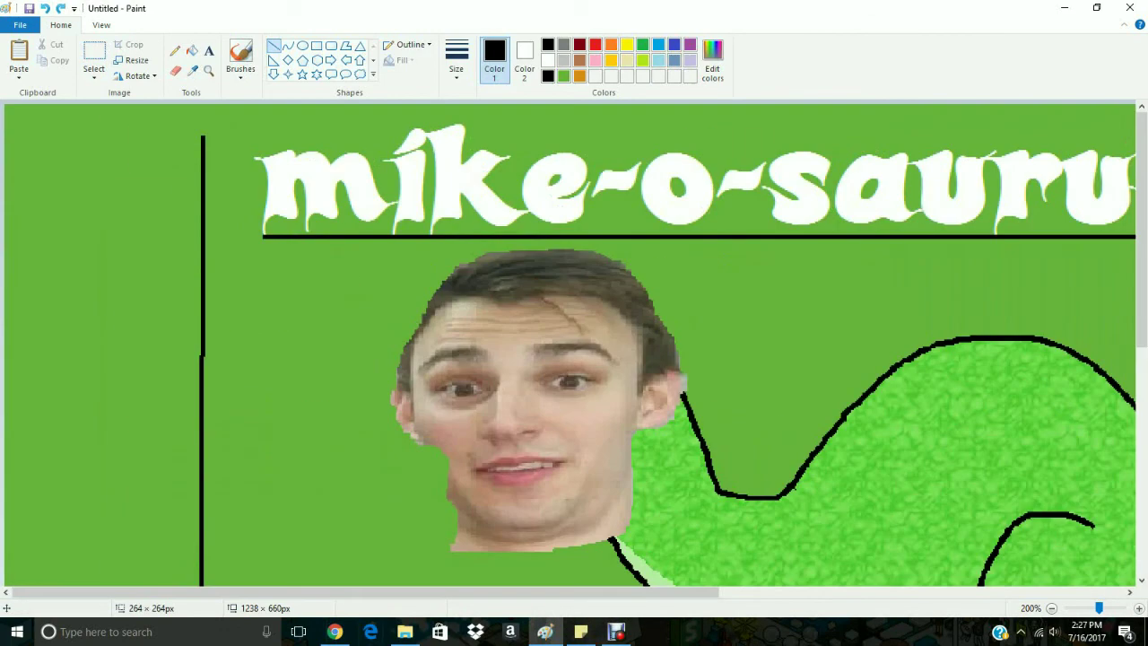
click(1139, 608)
drag(976, 531, 749, 400)
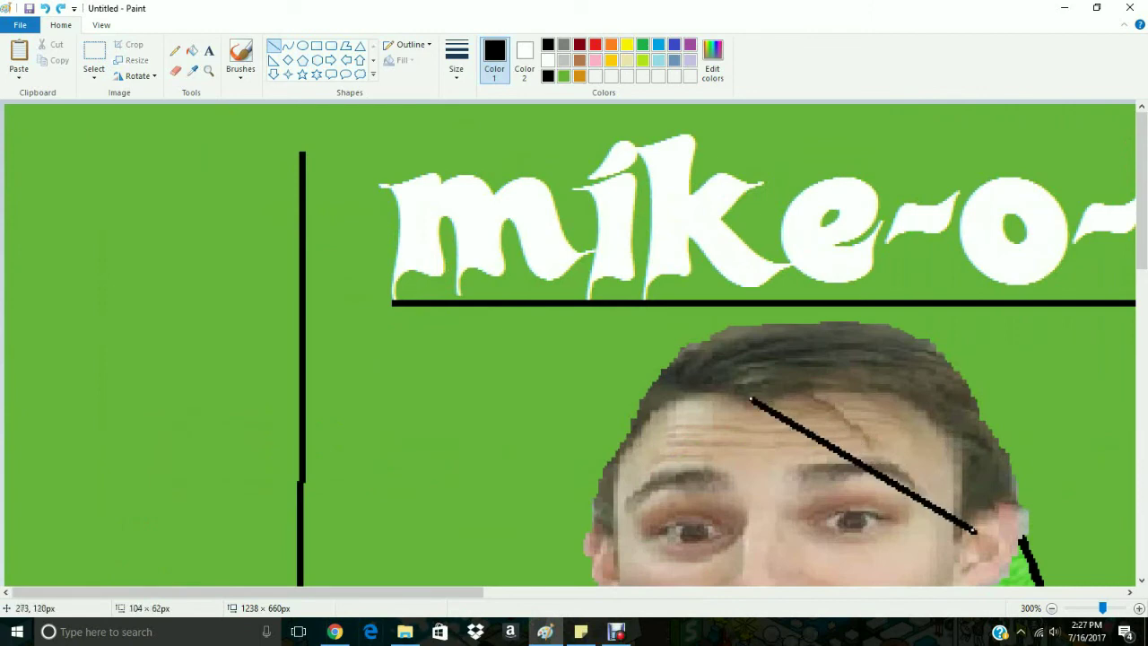
click(45, 8)
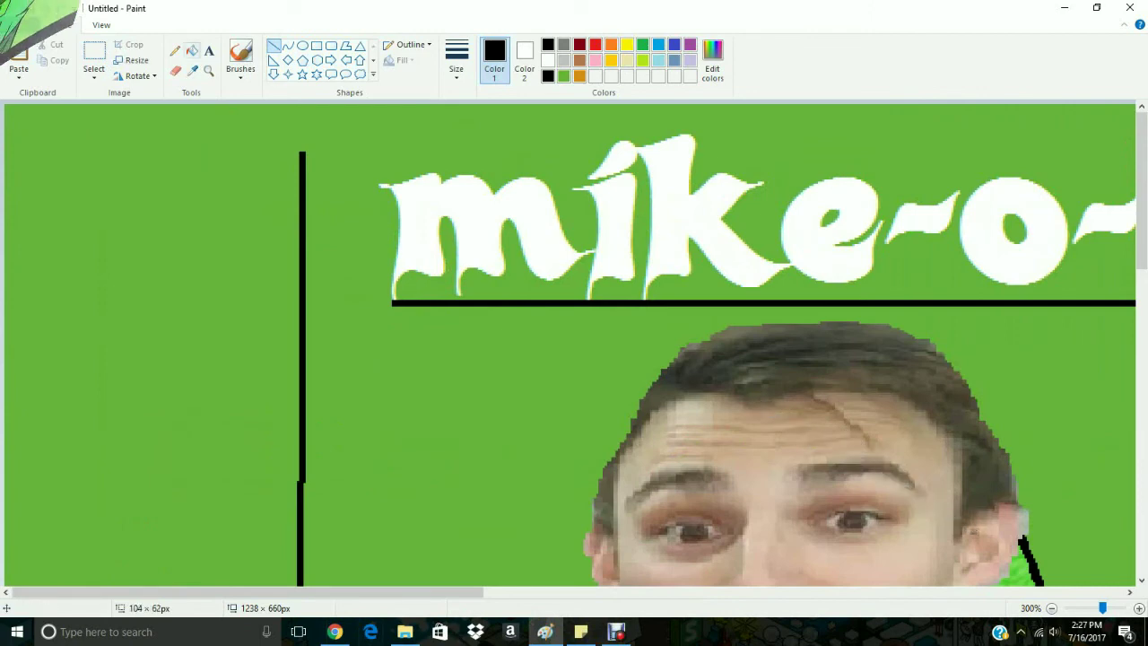